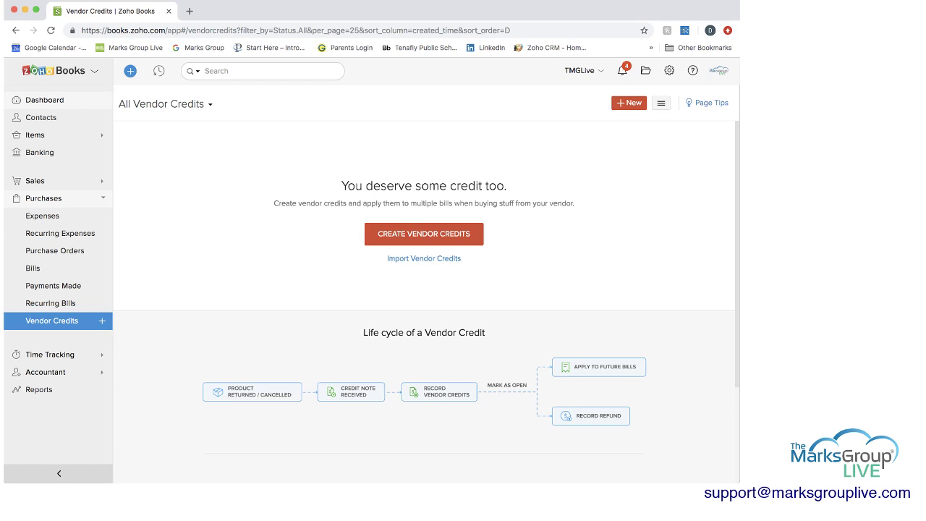
Step: Go from the Dashboard to the Reports page and browse the full list of report groups
left_click(44, 100)
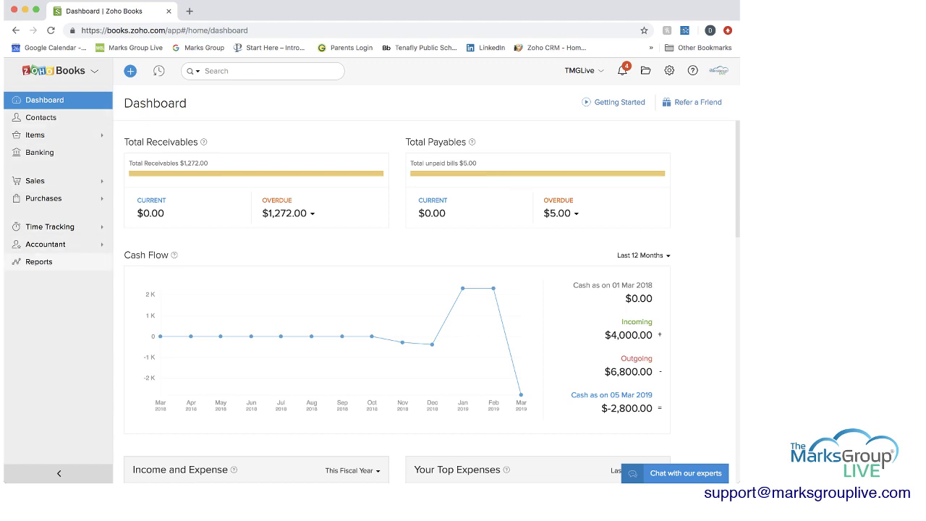
left_click(39, 261)
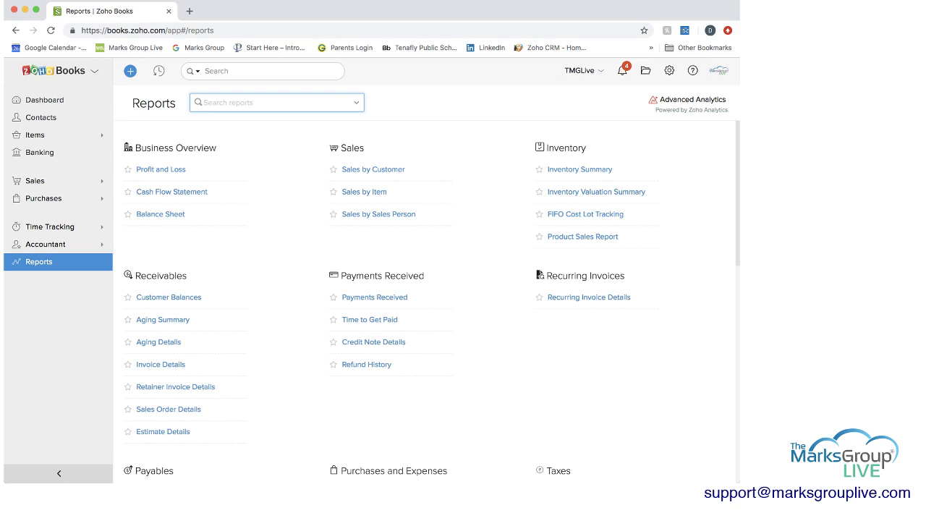
scroll(432, 302, "down", 3)
scroll(432, 301, "up", 3)
scroll(432, 301, "down", 1)
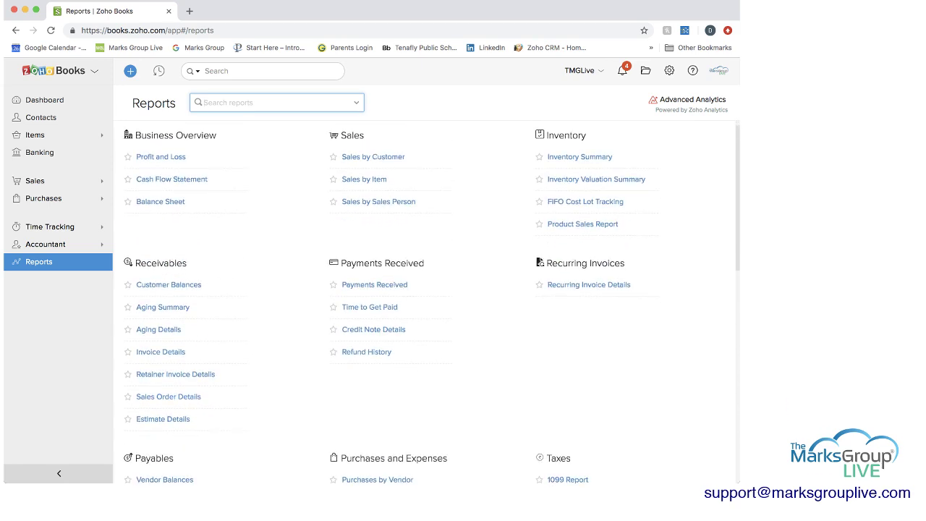
scroll(432, 302, "up", 1)
scroll(432, 302, "down", 1)
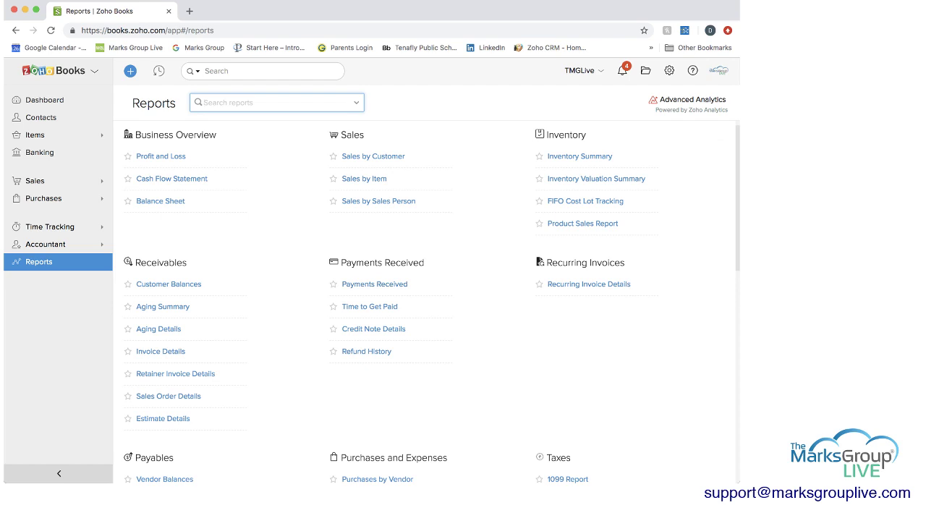
scroll(427, 300, "down", 5)
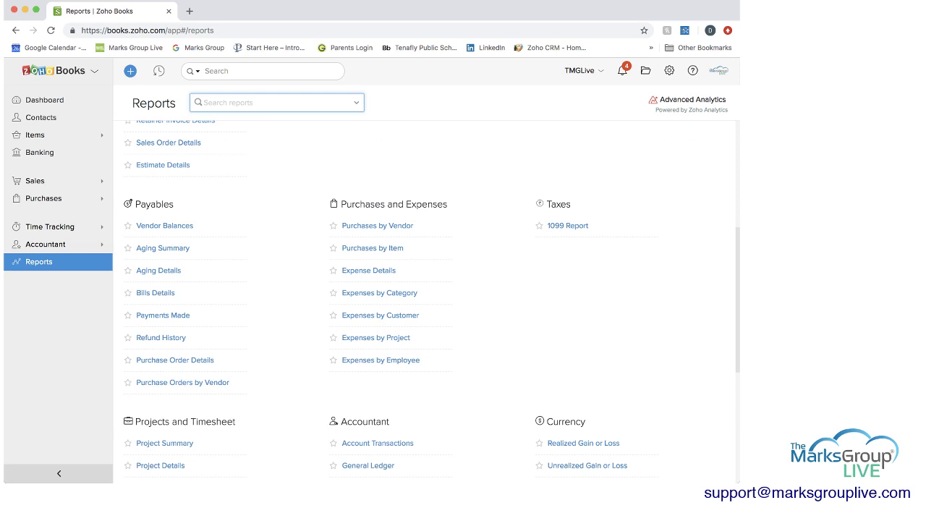
scroll(431, 299, "down", 2)
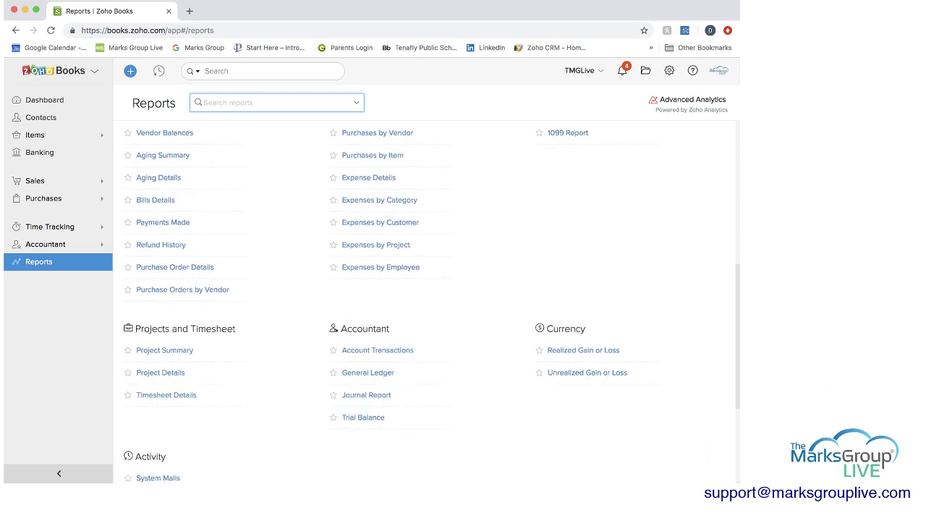
scroll(427, 301, "down", 3)
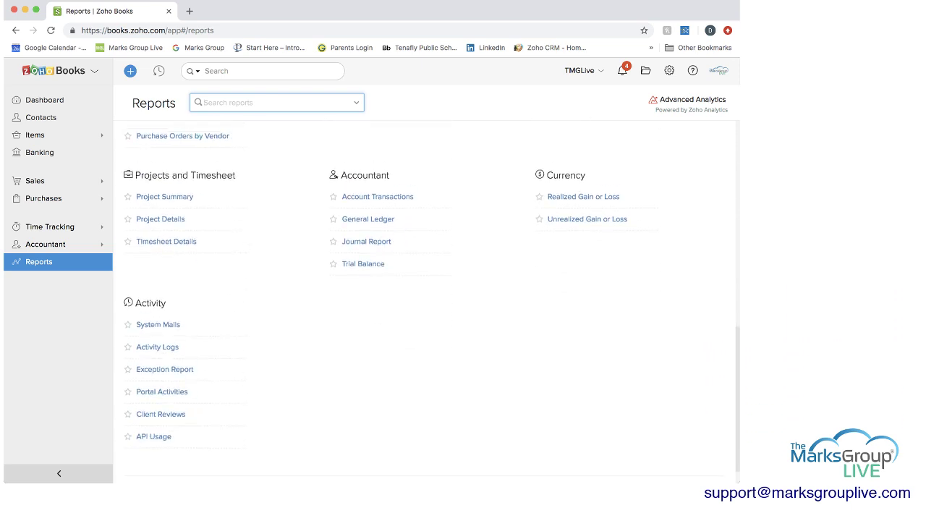
scroll(427, 300, "up", 10)
scroll(375, 283, "up", 1)
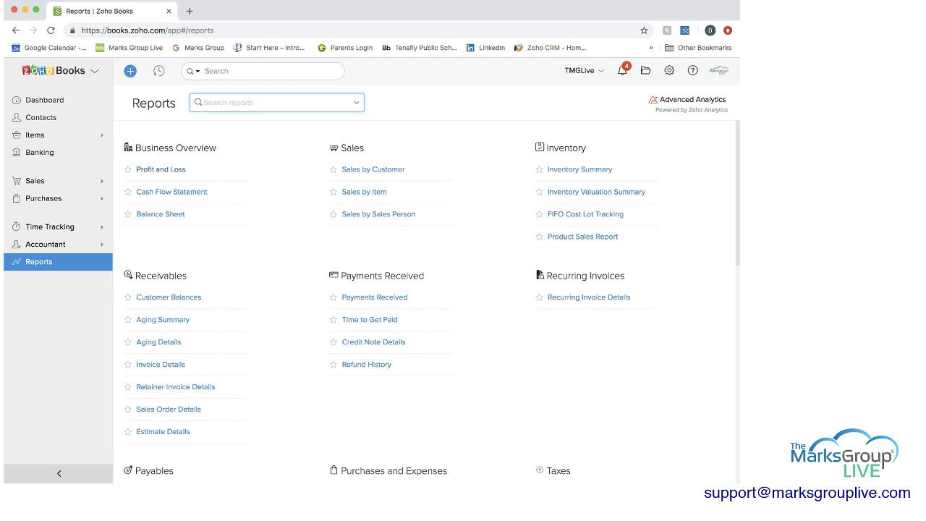
Step: Open the Profit and Loss report and look over its contents
left_click(160, 169)
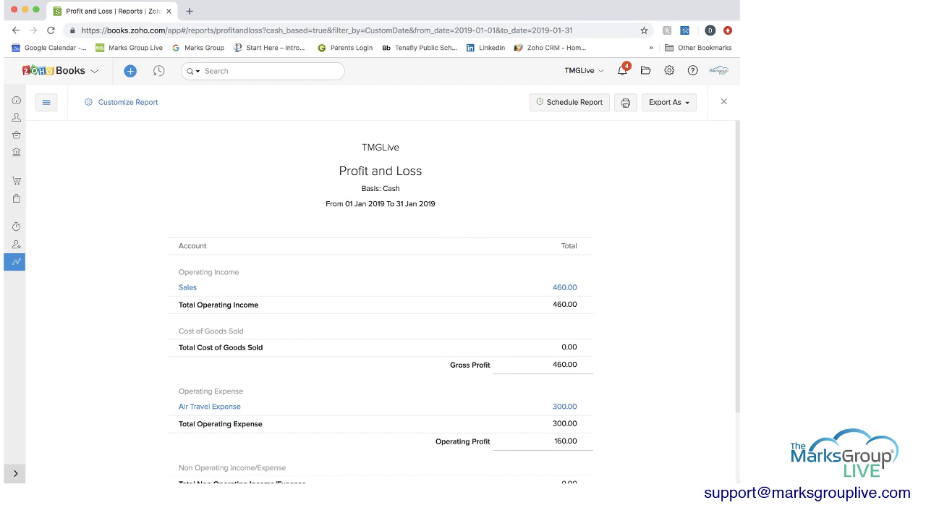
scroll(453, 302, "down", 2)
scroll(453, 302, "up", 1)
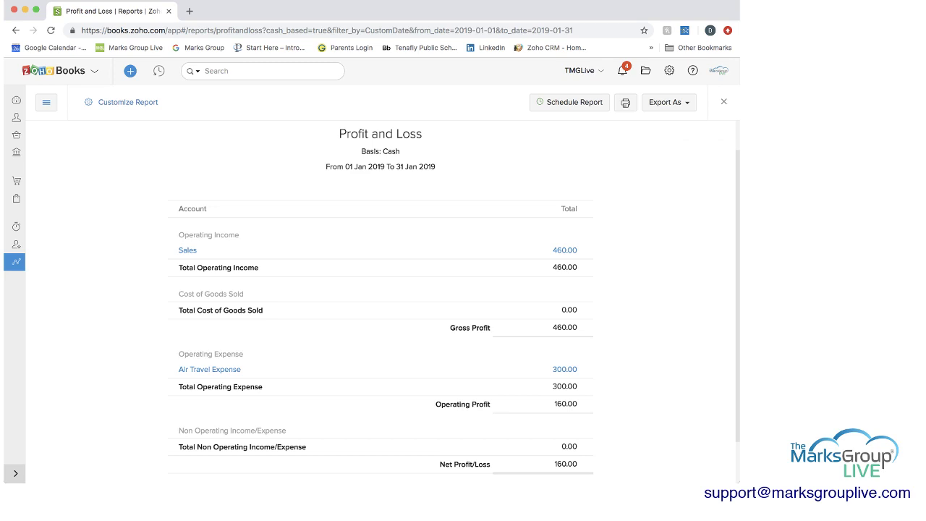
Step: Set the report's date range to Previous Year, 01 Jan to 31 Dec 2018
left_click(123, 102)
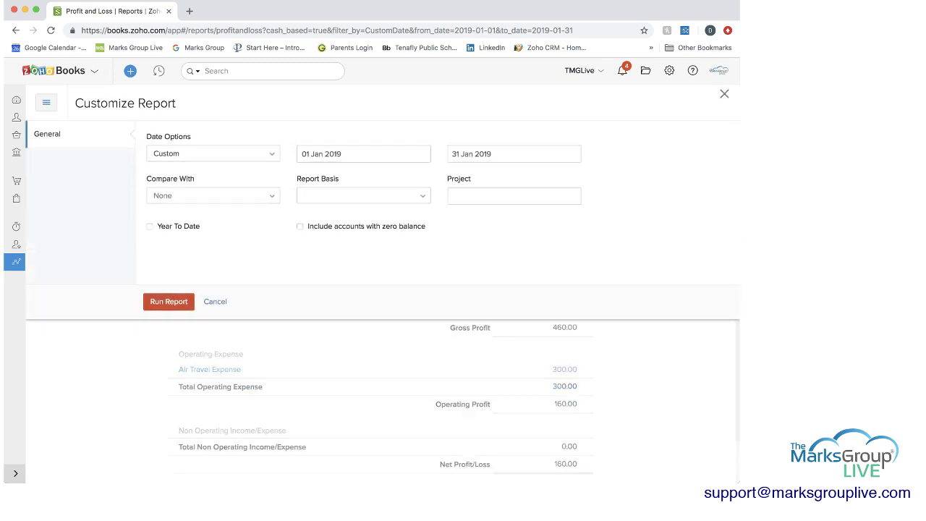
left_click(212, 153)
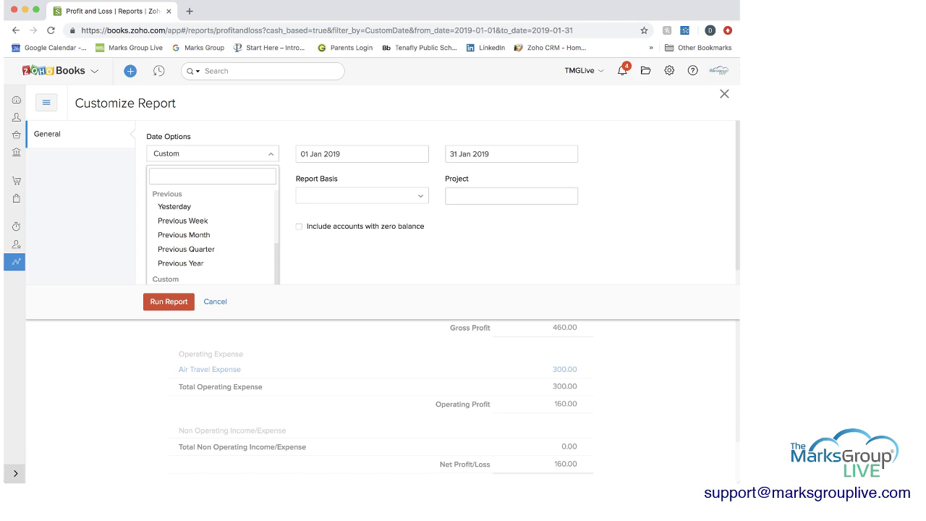
key("Down")
key("Down")
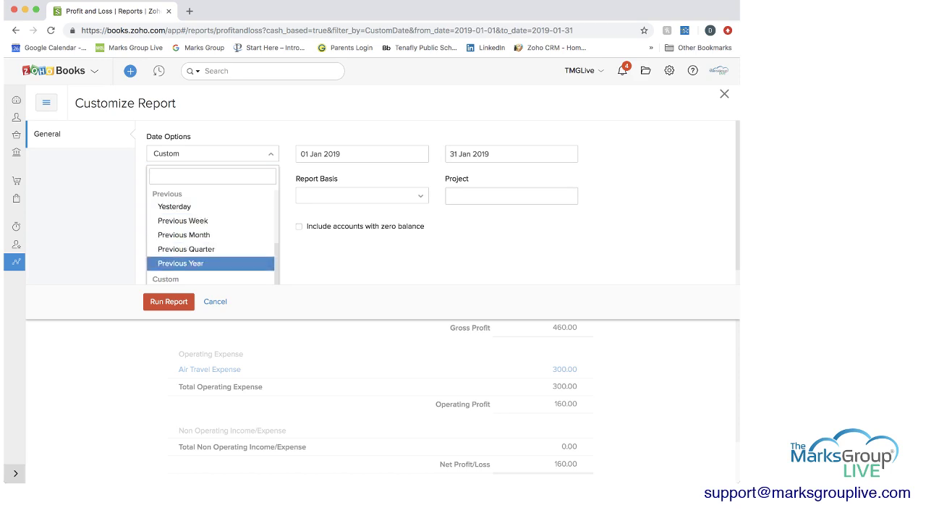
key("Return")
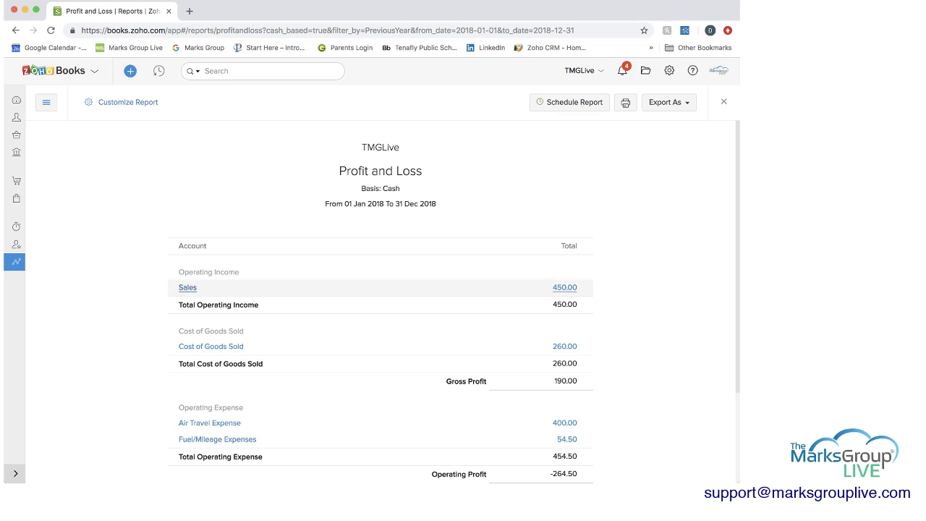
left_click(188, 287)
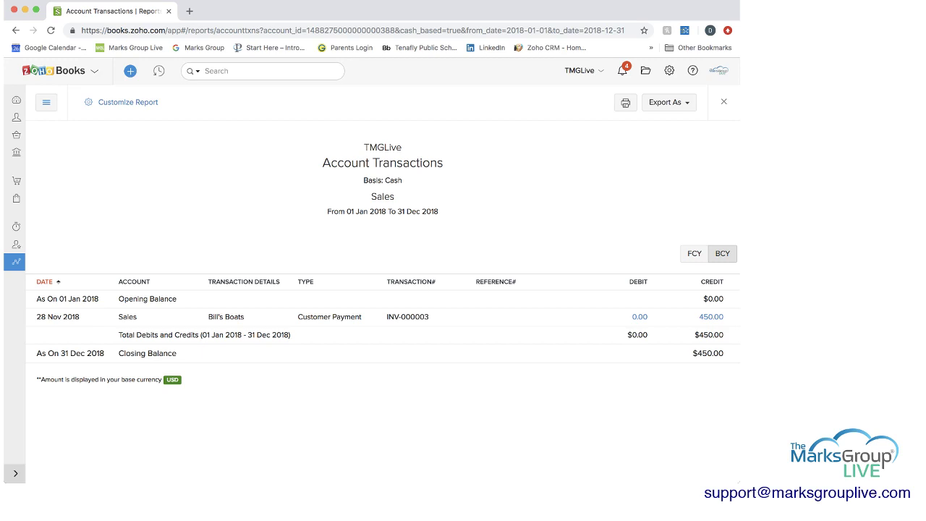
left_click(127, 102)
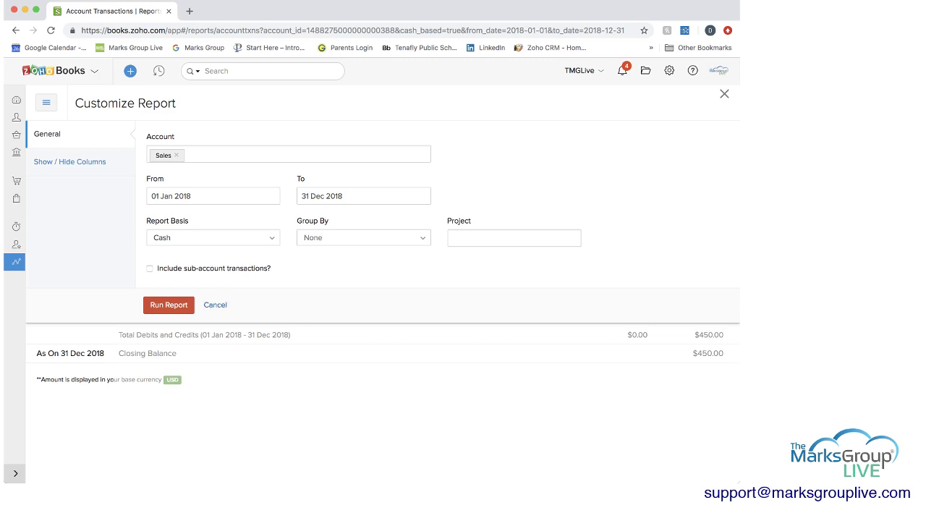
left_click(215, 305)
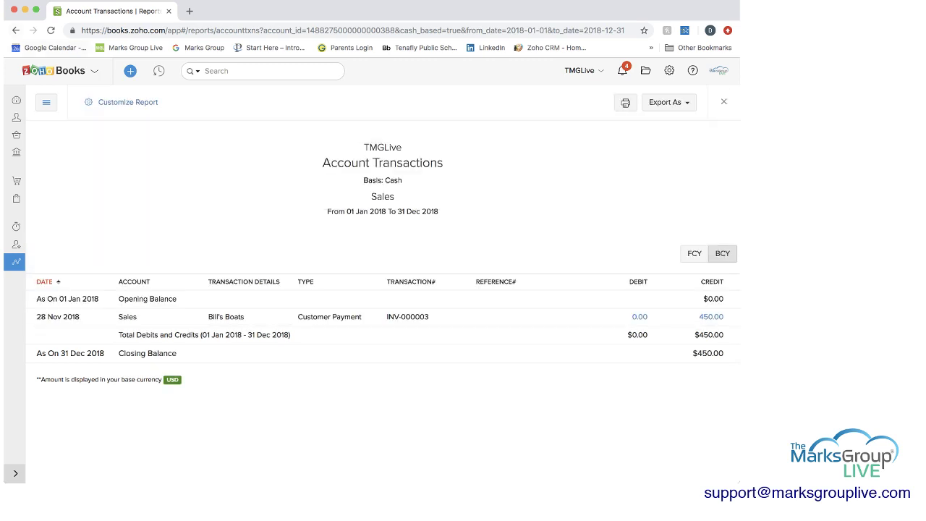
left_click(16, 31)
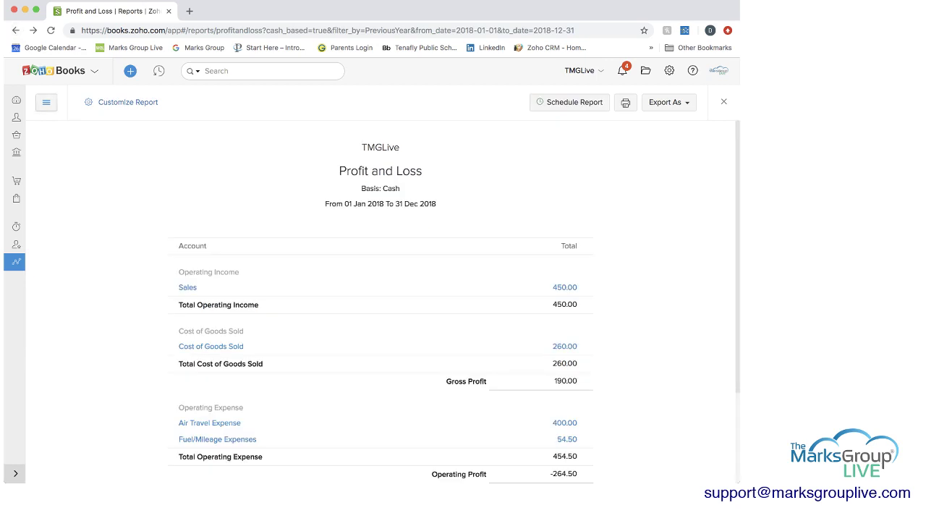
Step: Compare with 2 Previous Period(s) on a Cash report basis
left_click(123, 102)
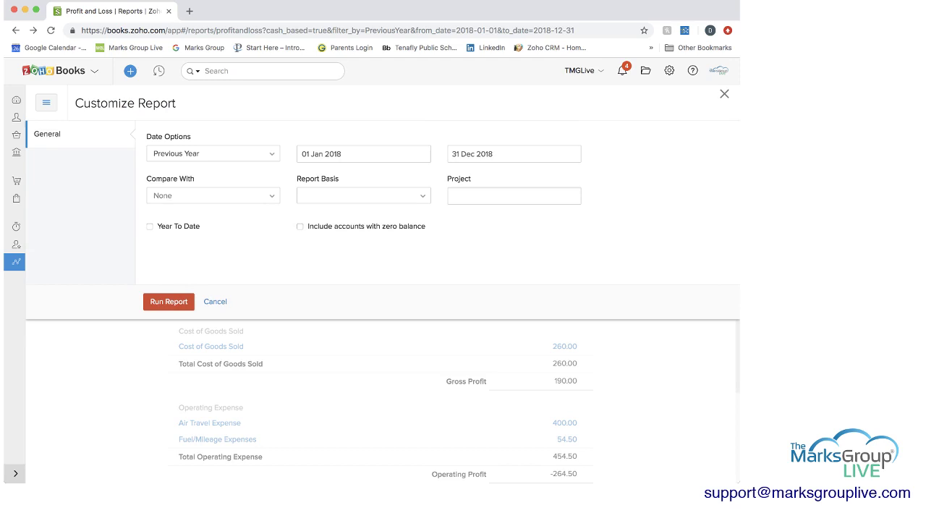
left_click(213, 195)
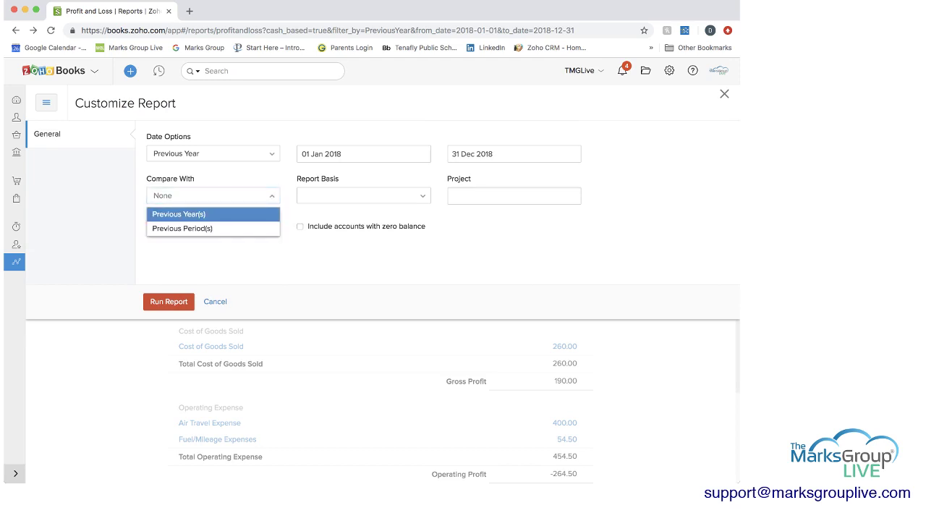
key("Down")
key("Return")
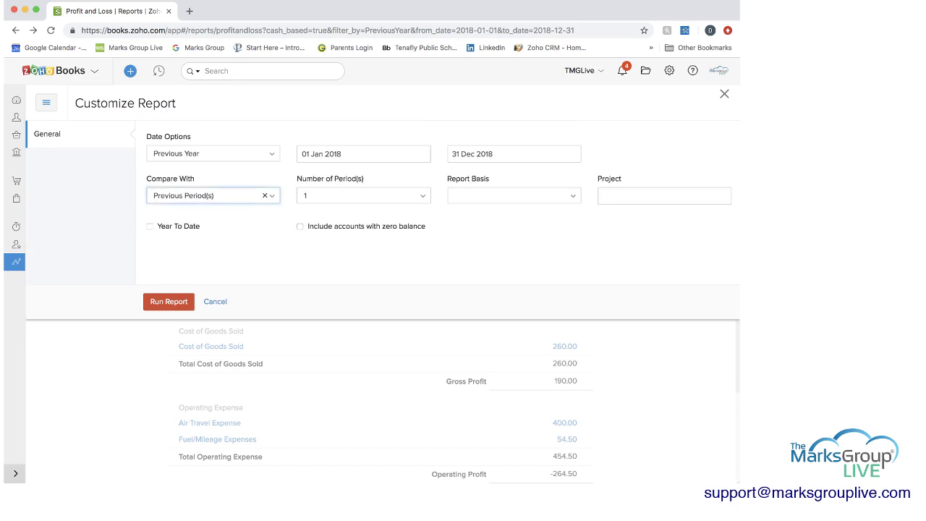
key("Tab")
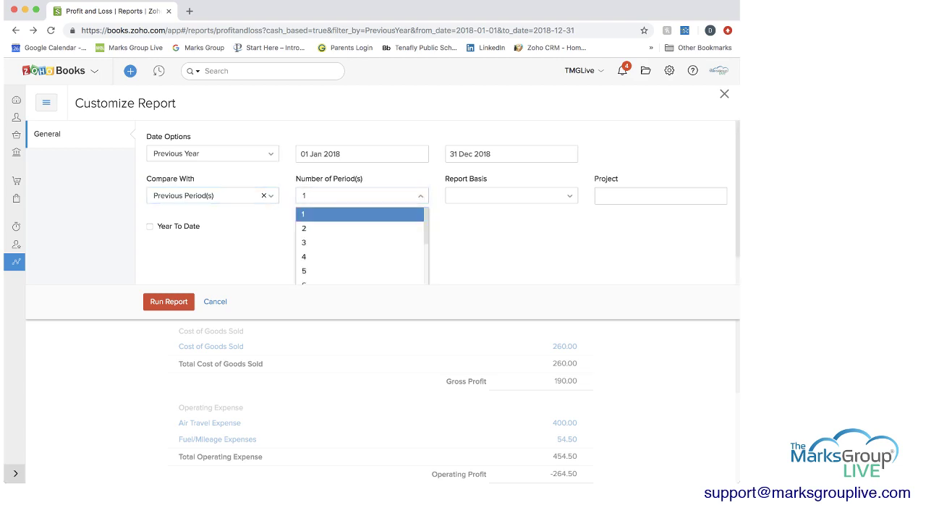
key("Down")
key("Return")
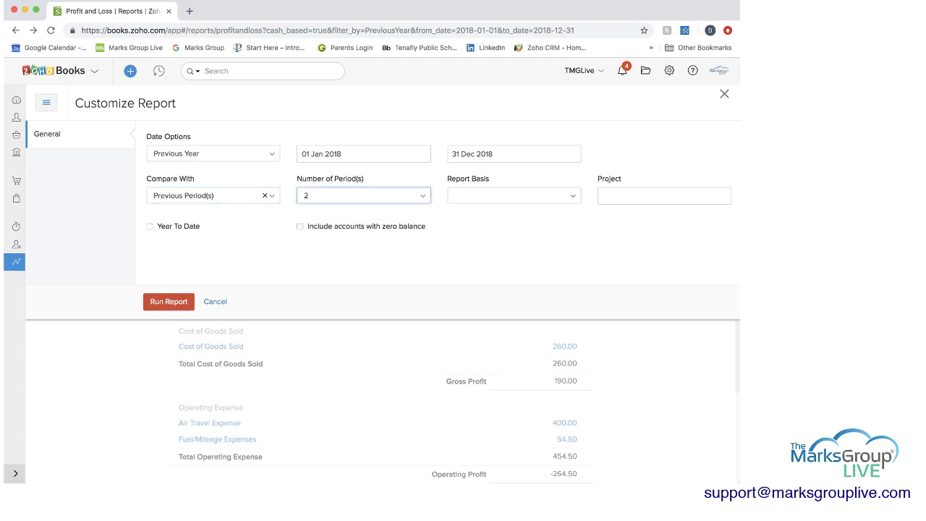
left_click(511, 195)
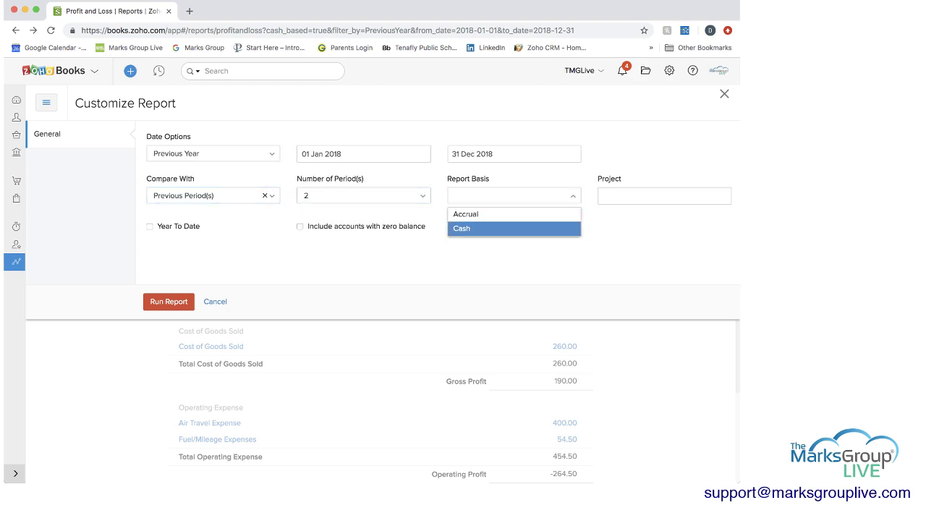
key("Return")
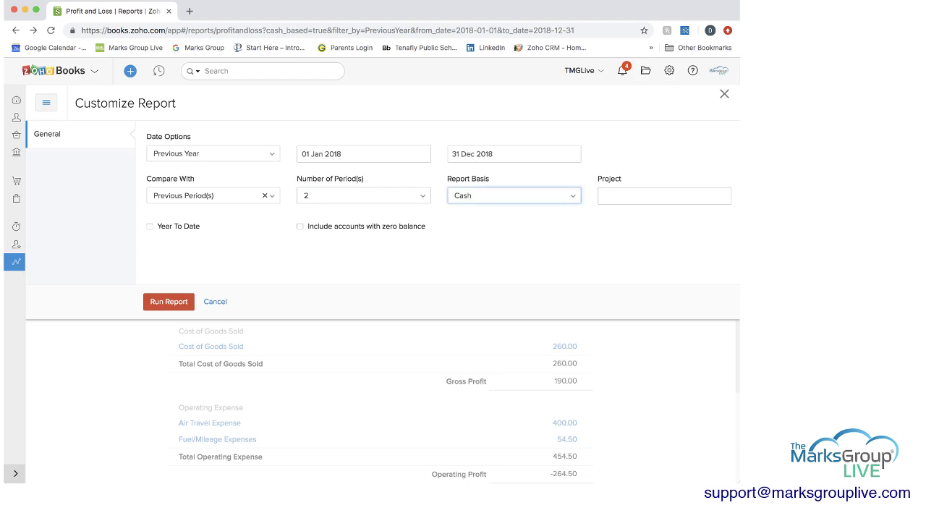
Step: Leave Project blank, zero-balance accounts and Year To Date off, and run the three-year comparison
left_click(664, 196)
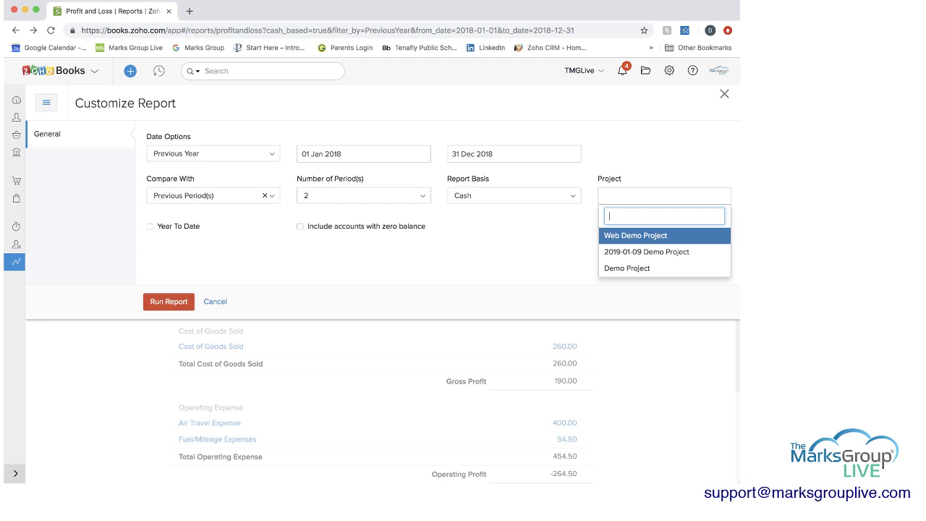
key("Escape")
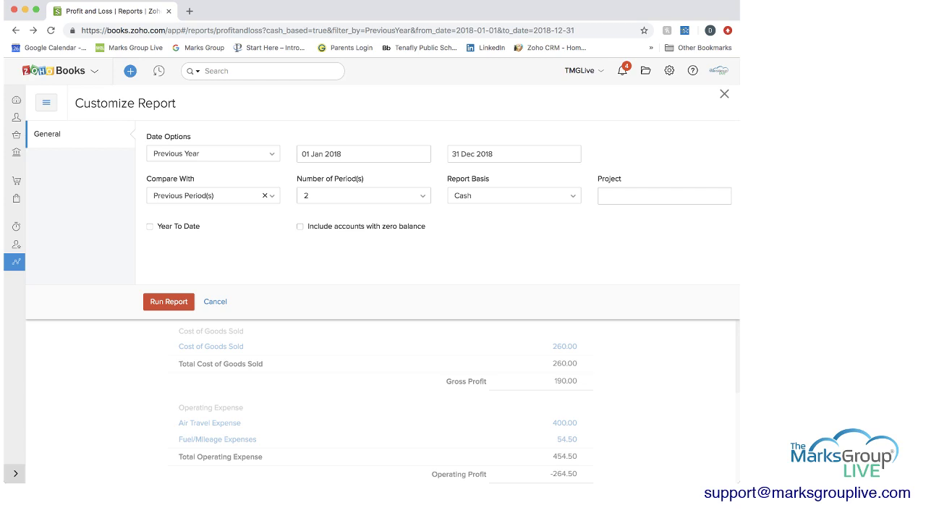
left_click(299, 226)
left_click(300, 227)
left_click(150, 226)
left_click(150, 226)
left_click(169, 302)
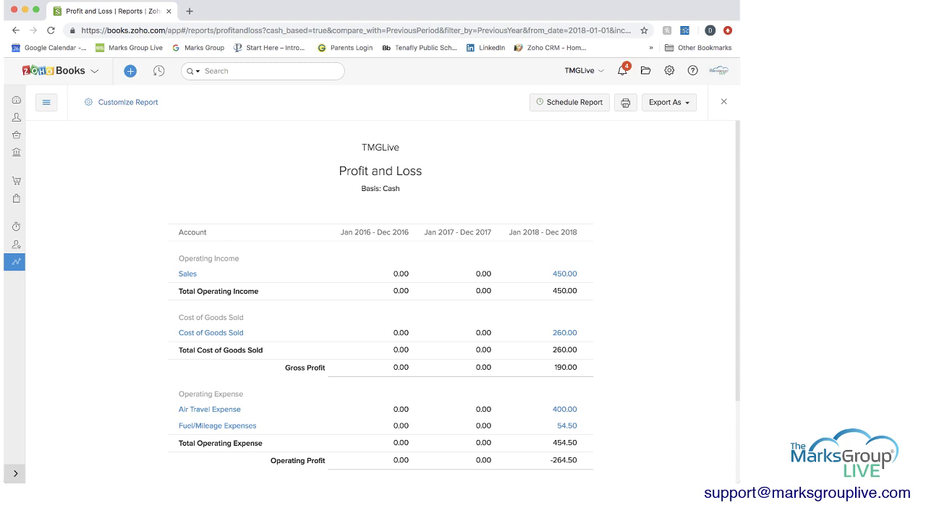
scroll(453, 301, "down", 3)
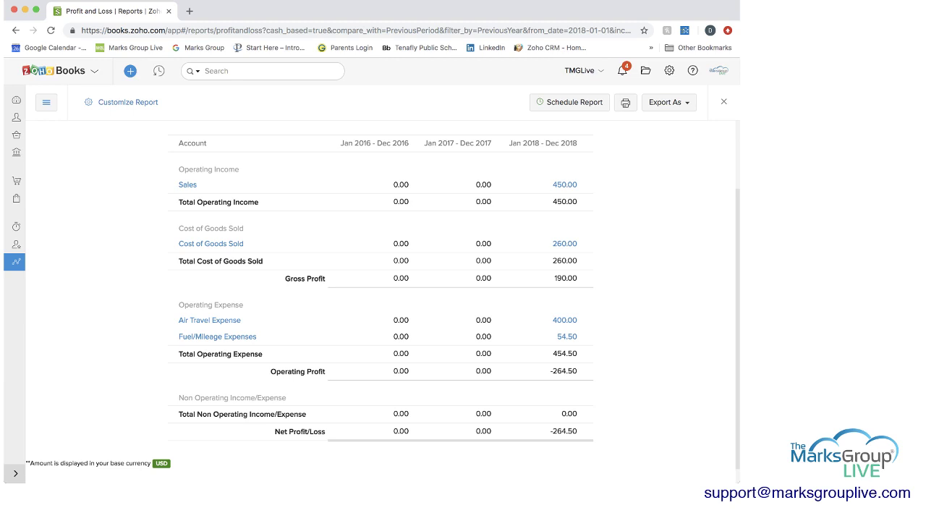
left_click(128, 102)
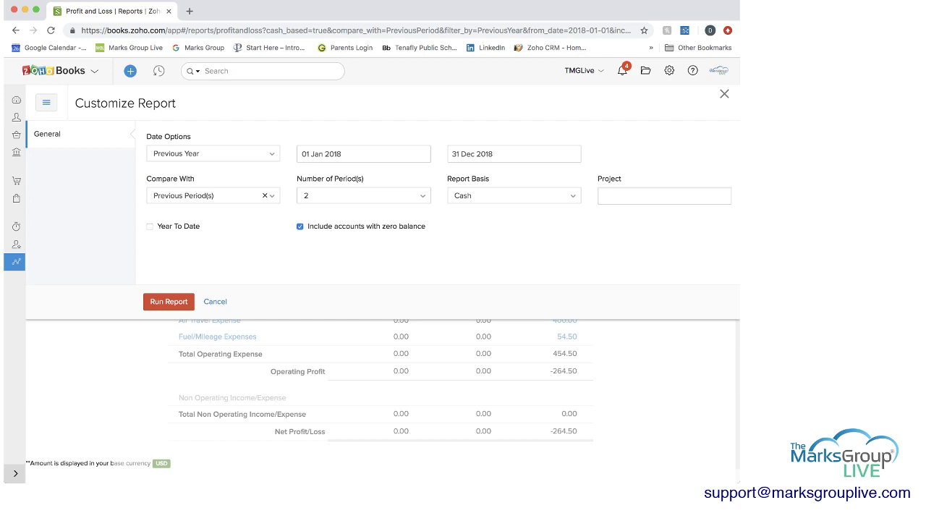
left_click(169, 301)
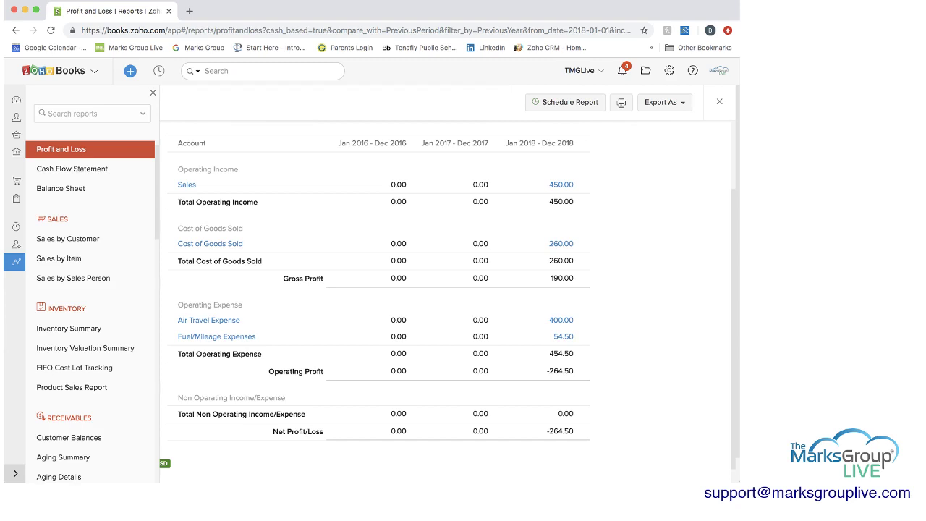
left_click(153, 93)
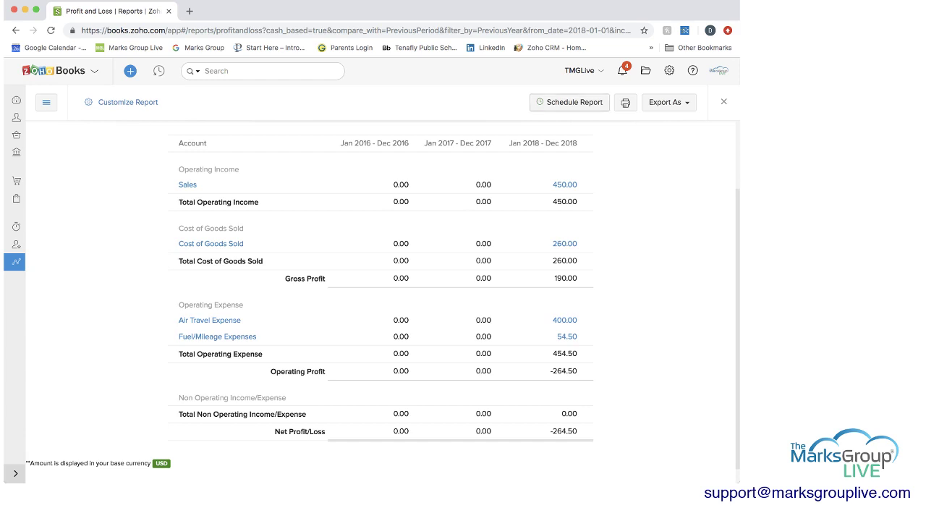
scroll(381, 290, "up", 3)
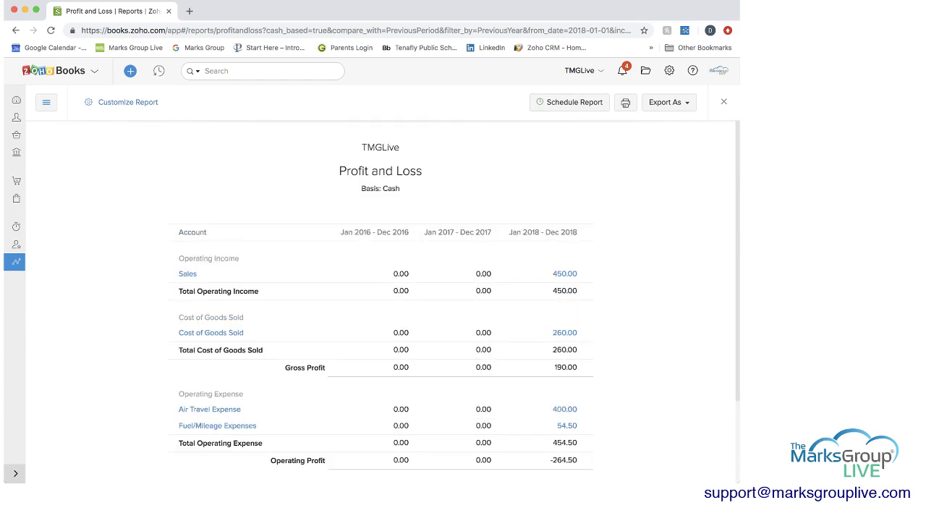
left_click(569, 103)
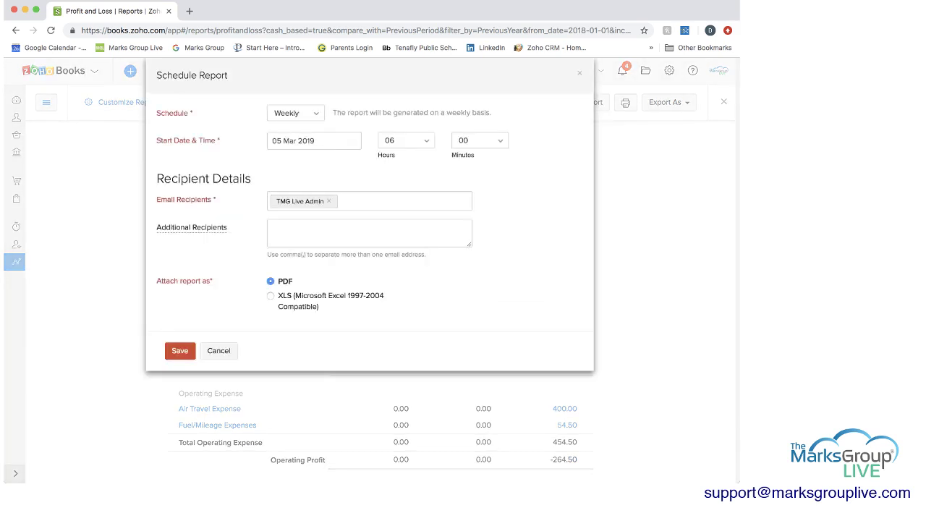
left_click(295, 113)
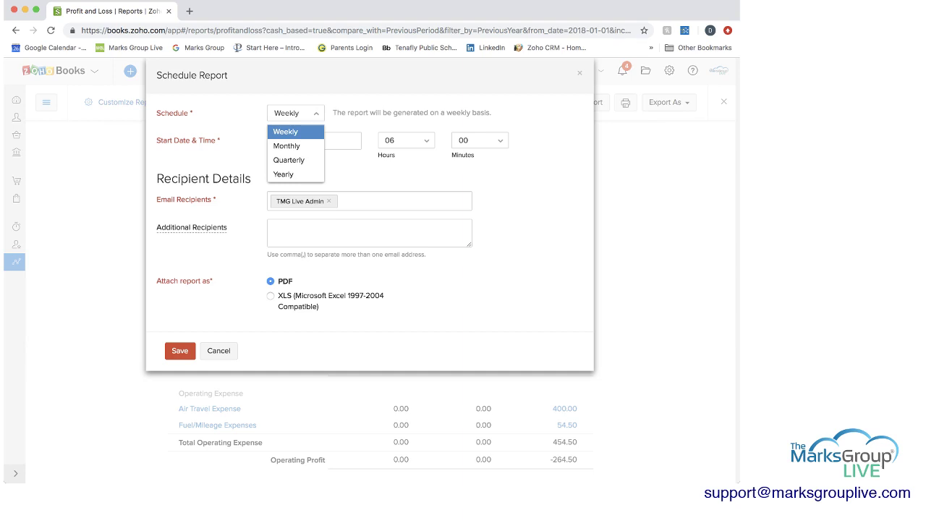
key("Down")
key("Down")
key("Down")
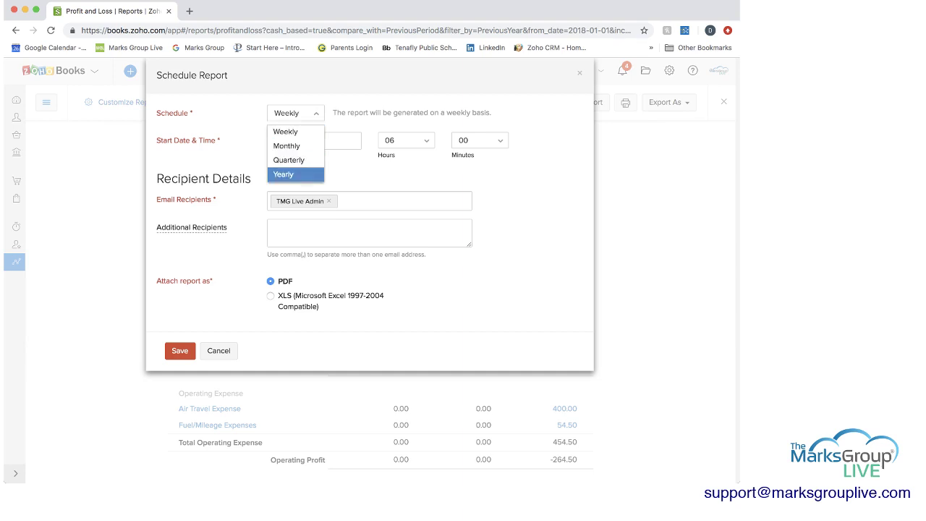
key("Return")
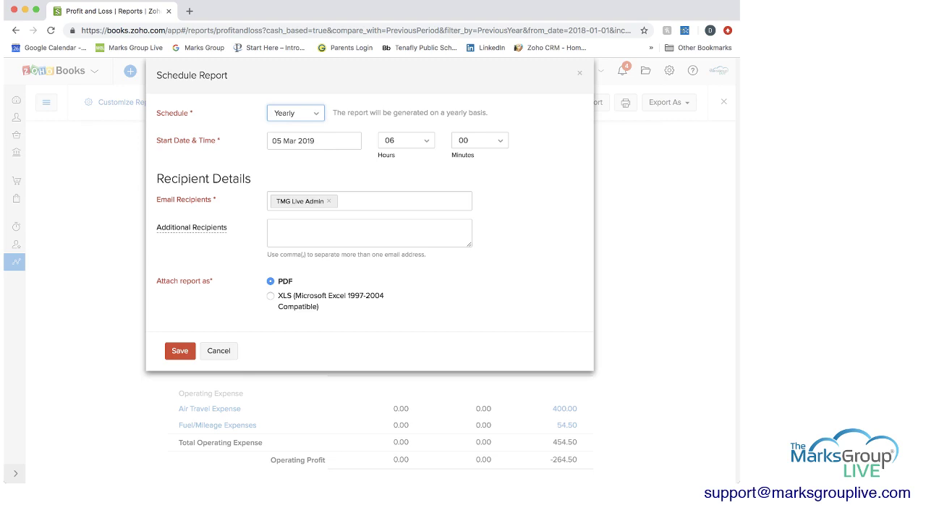
left_click(314, 141)
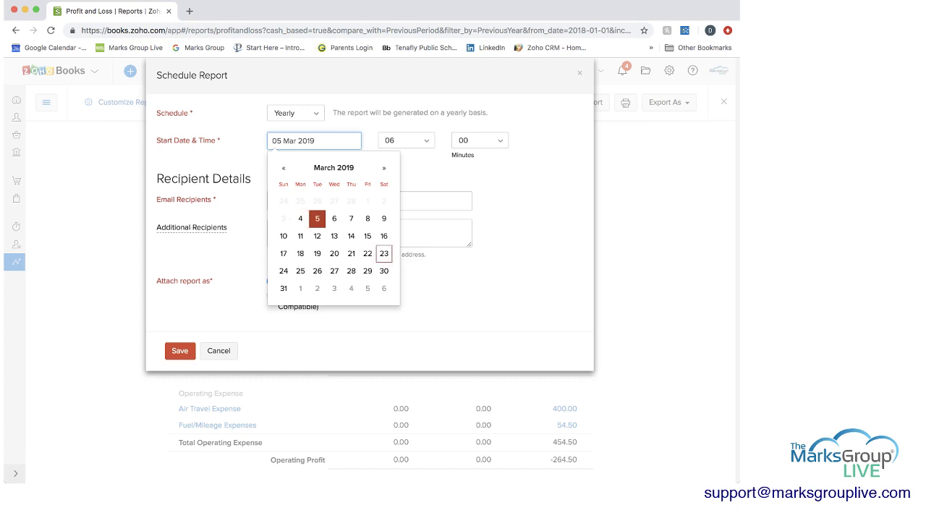
left_click(283, 288)
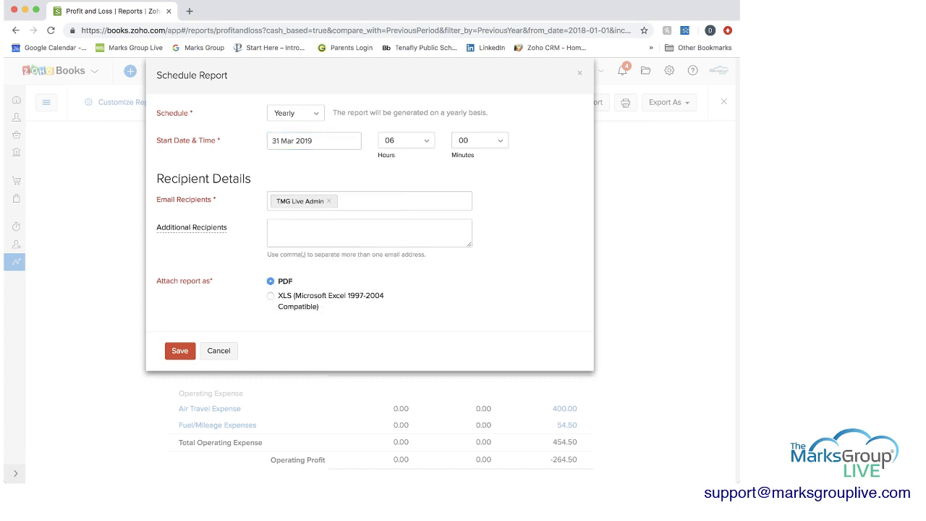
left_click(398, 201)
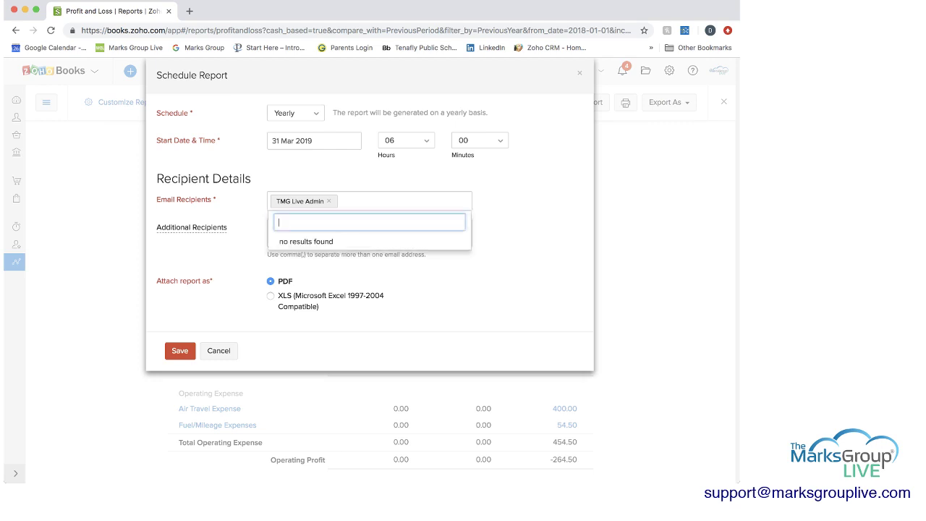
key("Escape")
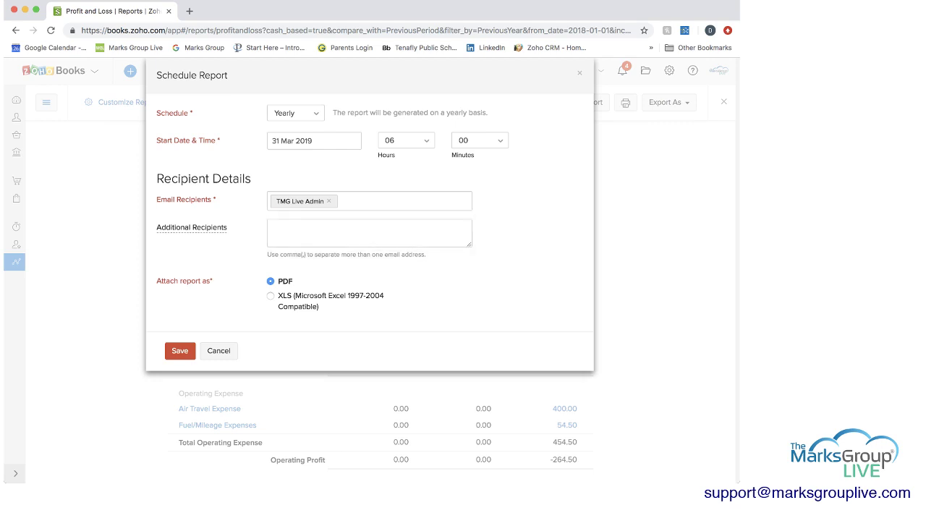
left_click(369, 233)
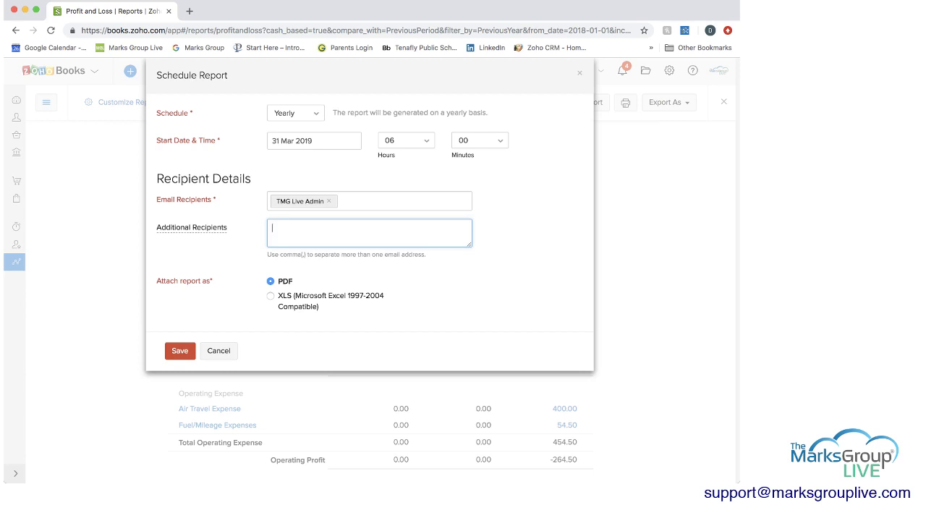
key("alt+shift+Left")
key("alt+shift+Left")
key("alt+shift+Left")
key("BackSpace")
left_click(270, 296)
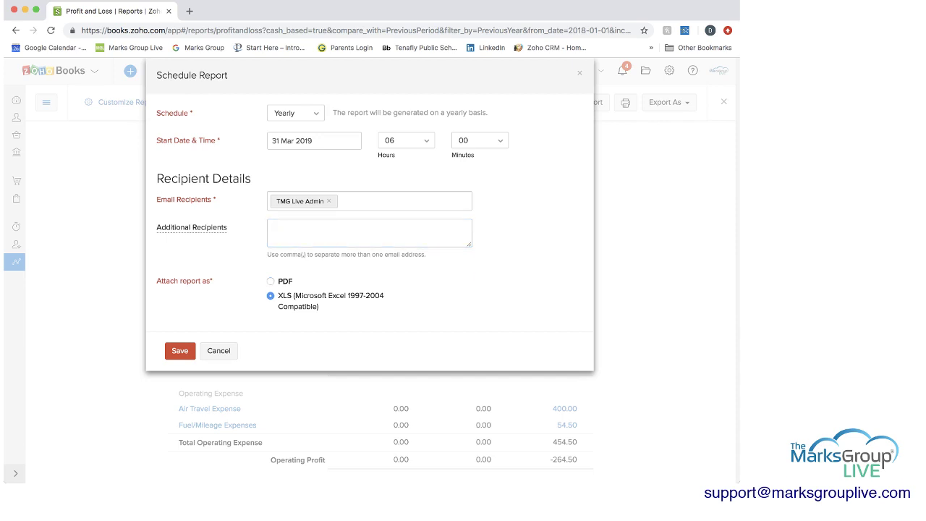
left_click(270, 281)
left_click(295, 112)
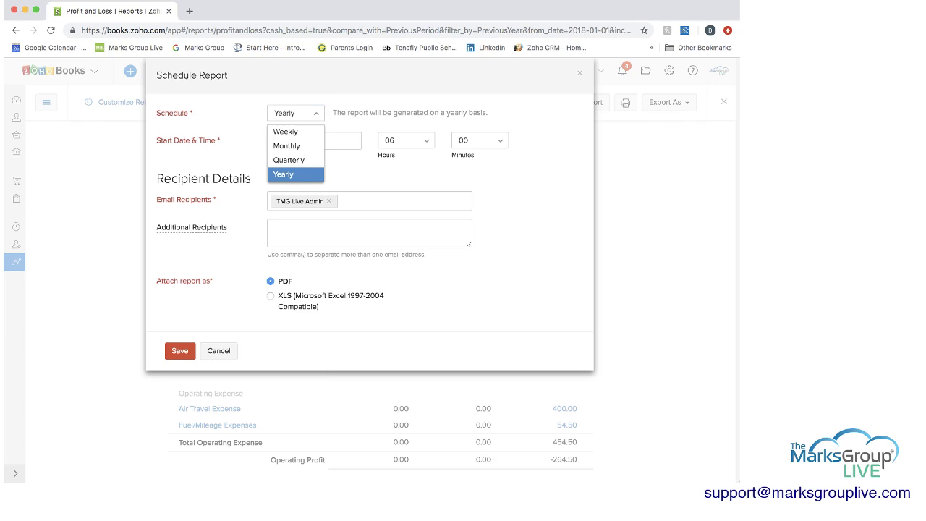
left_click(283, 174)
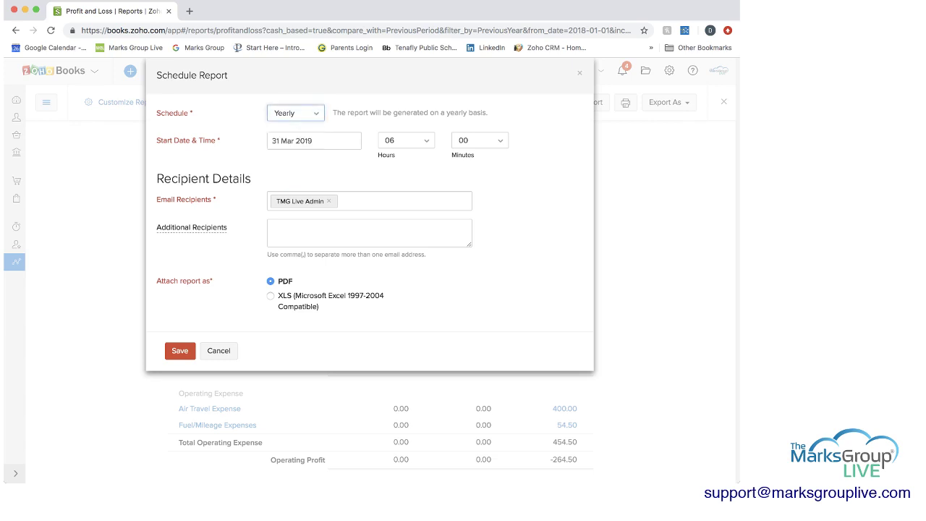
left_click(219, 351)
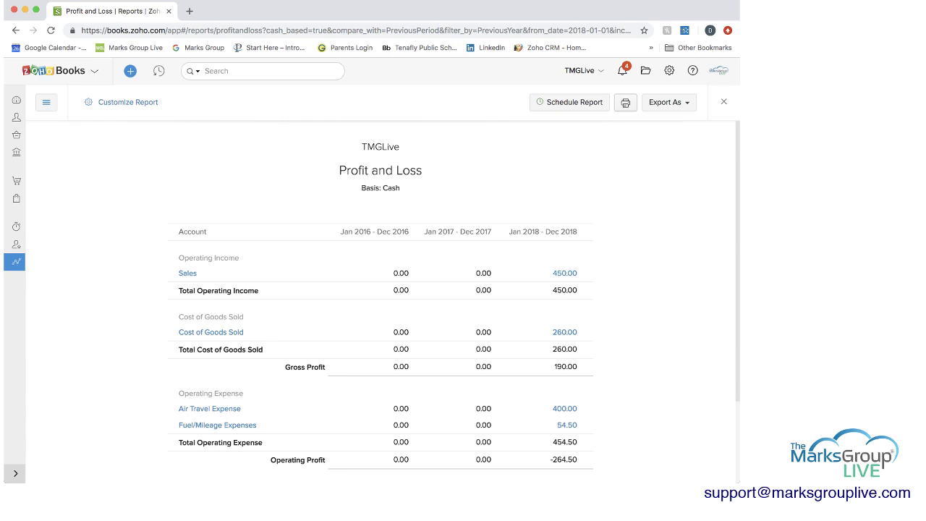
Step: Check the Profit and Loss export formats, then go back to the Reports list
left_click(669, 102)
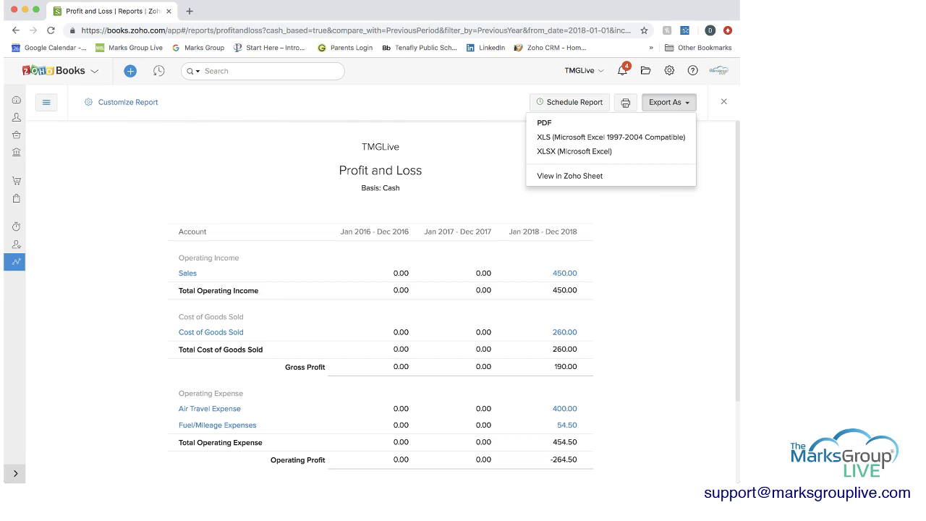
key("super+bracketleft")
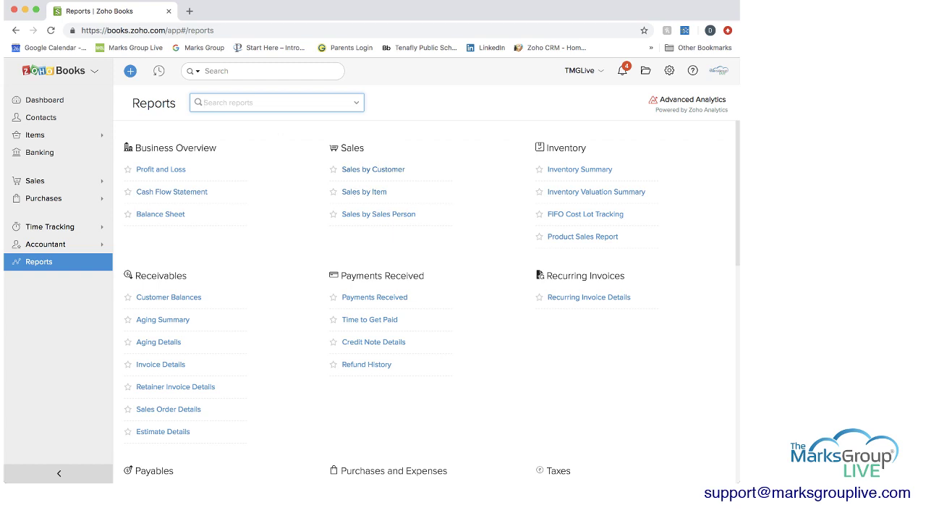
Step: Open Sales by Customer with the date range set to This Quarter, then show its customisation options
left_click(373, 169)
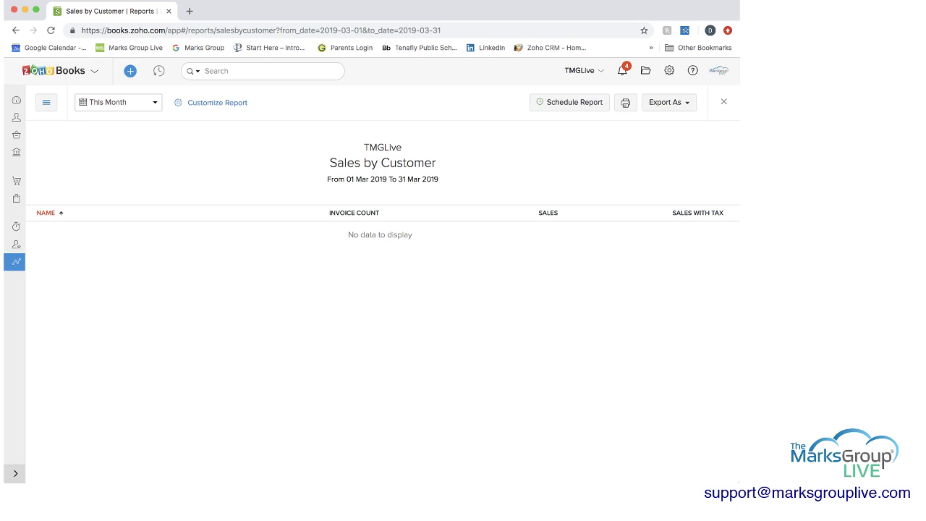
left_click(118, 102)
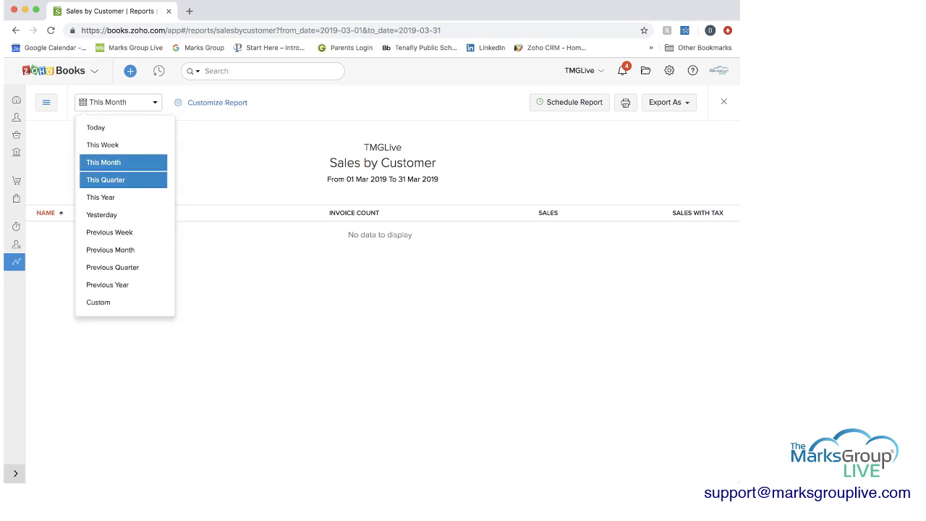
left_click(108, 180)
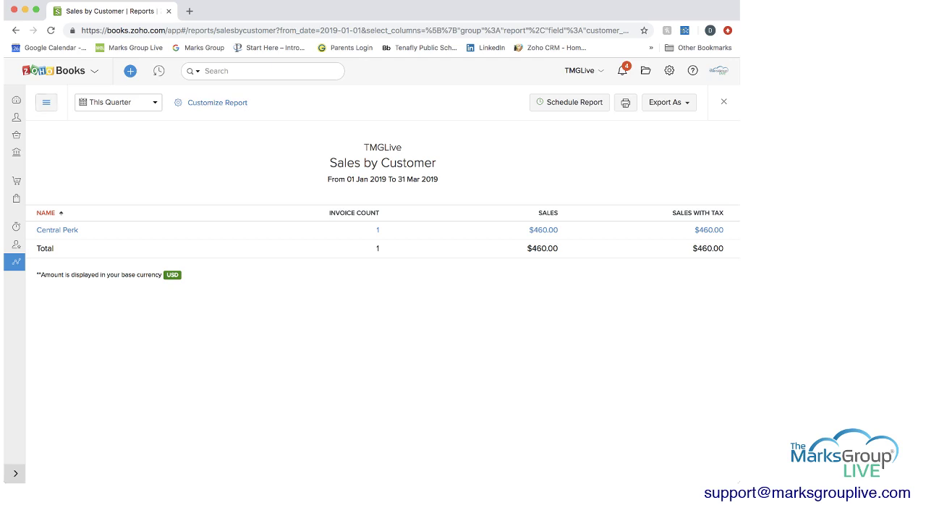
left_click(118, 102)
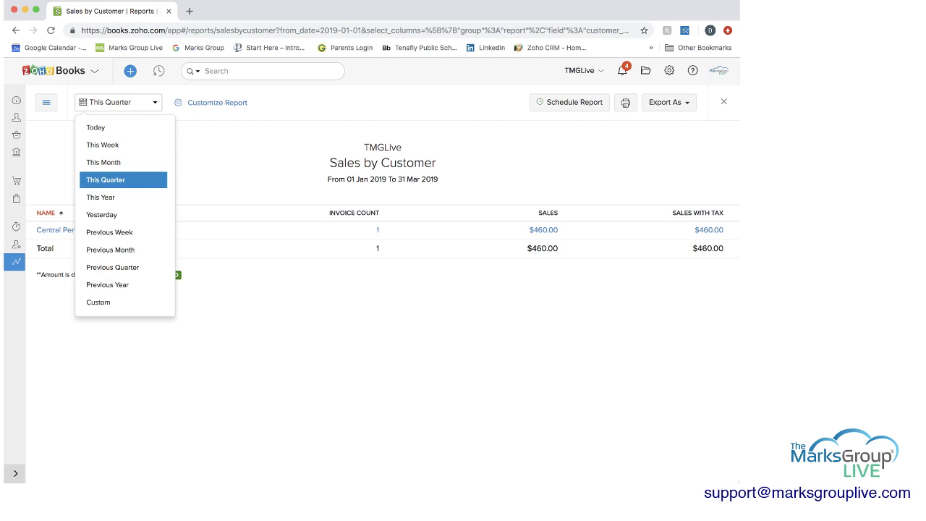
key("Escape")
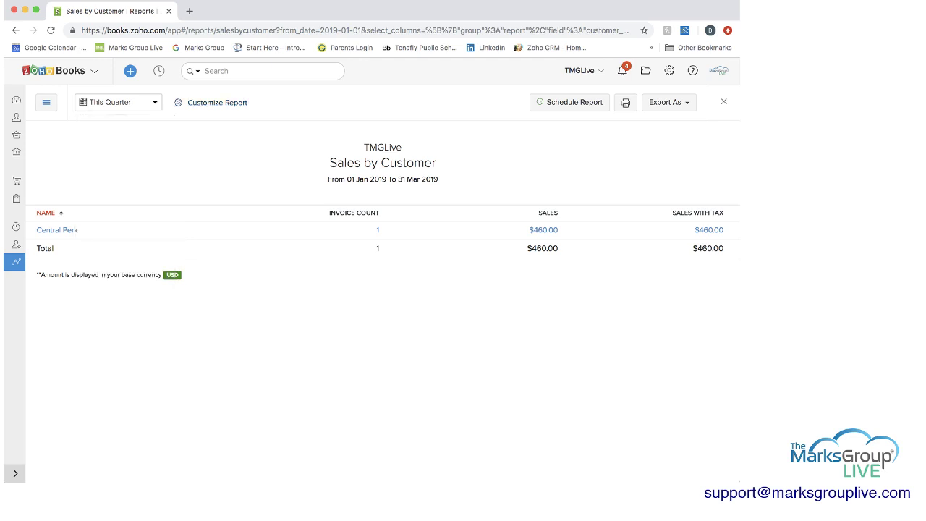
left_click(217, 102)
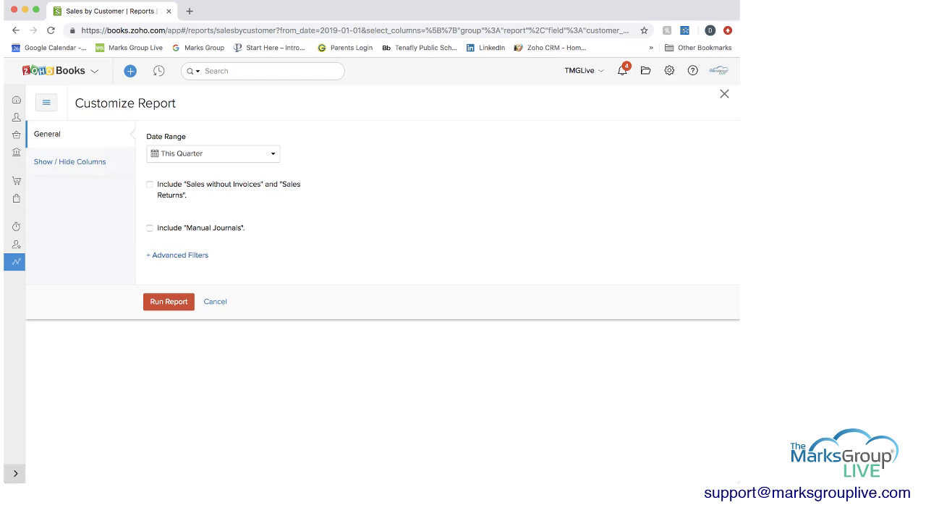
Step: Add an advanced filter row and inspect its field and comparison choices without setting them
left_click(178, 255)
left_click(188, 283)
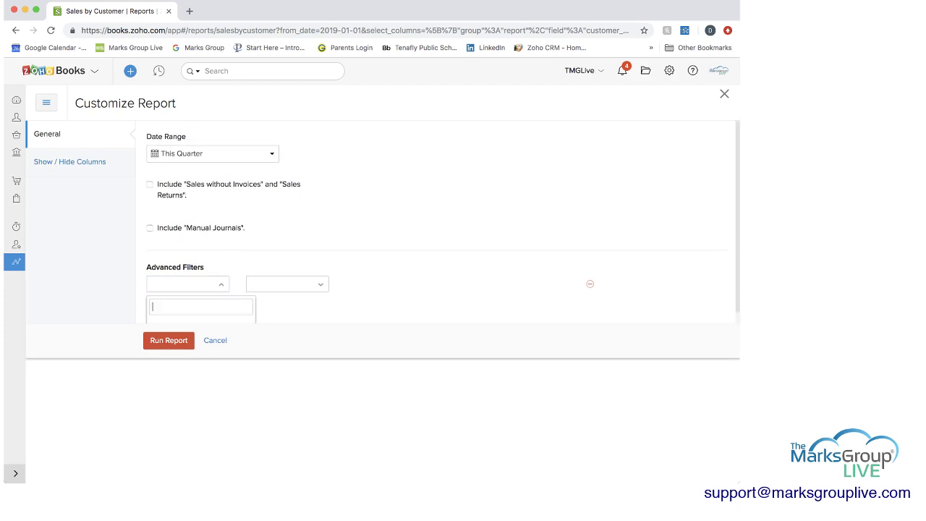
left_click(288, 284)
key("Escape")
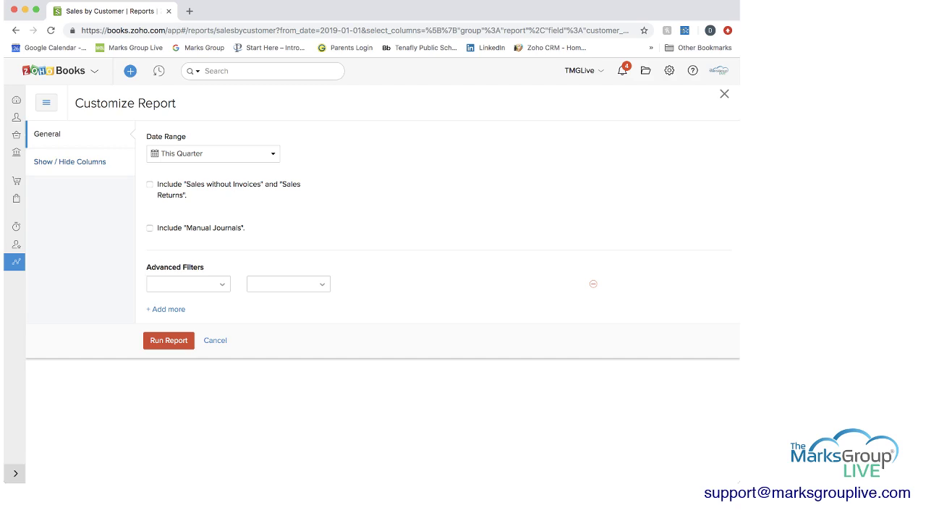
Step: Tick Company Name under Show / Hide Columns, delete the empty filter, and run the report
left_click(69, 162)
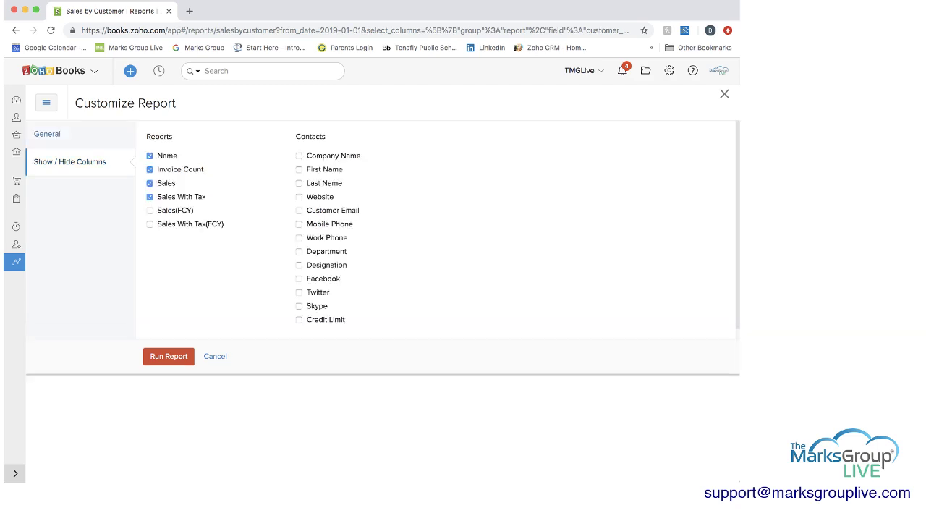
scroll(434, 225, "down", 1)
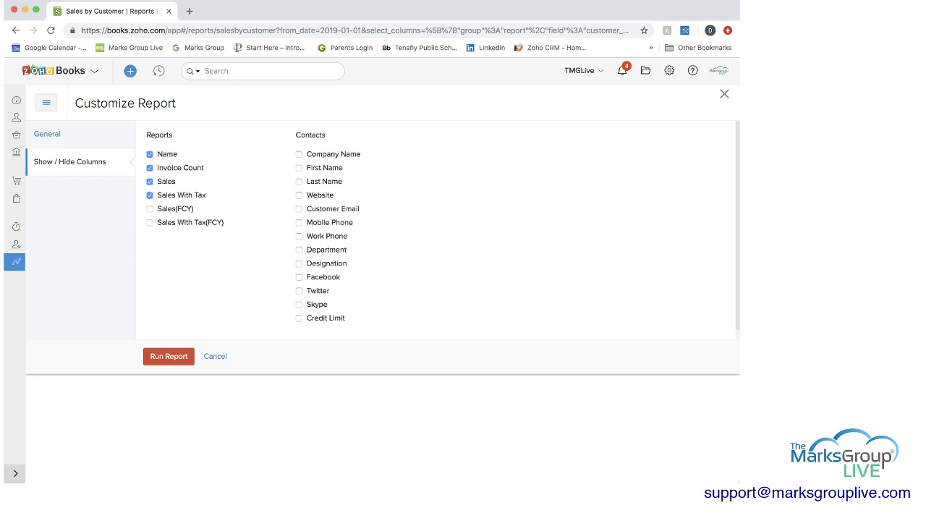
scroll(443, 230, "down", 1)
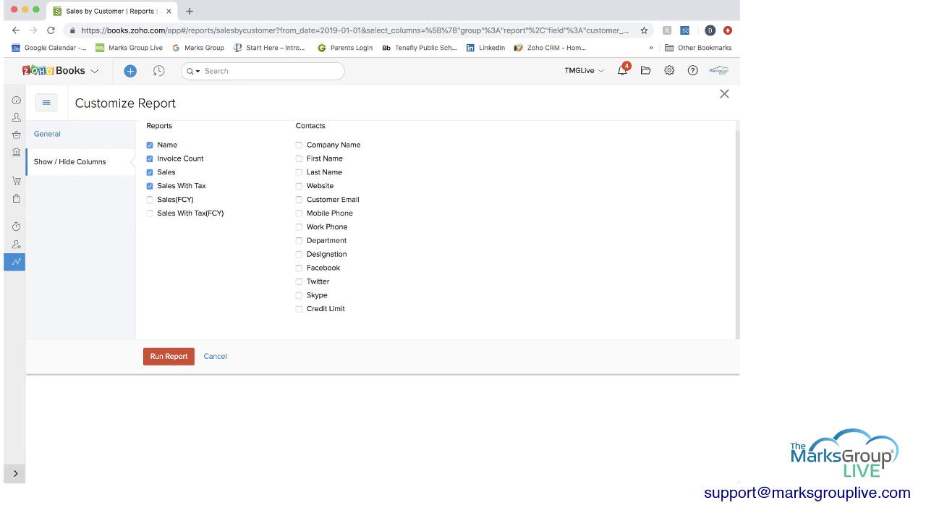
scroll(434, 224, "down", 1)
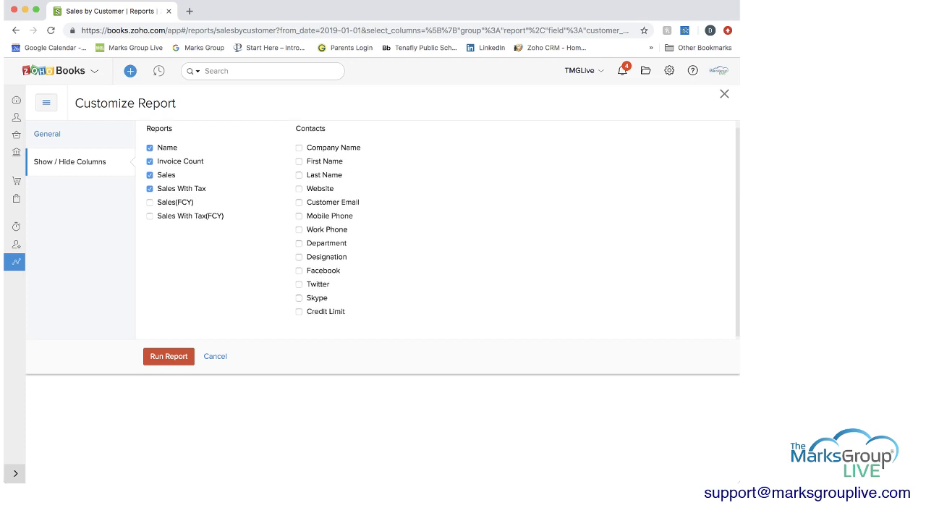
scroll(434, 224, "up", 1)
left_click(298, 153)
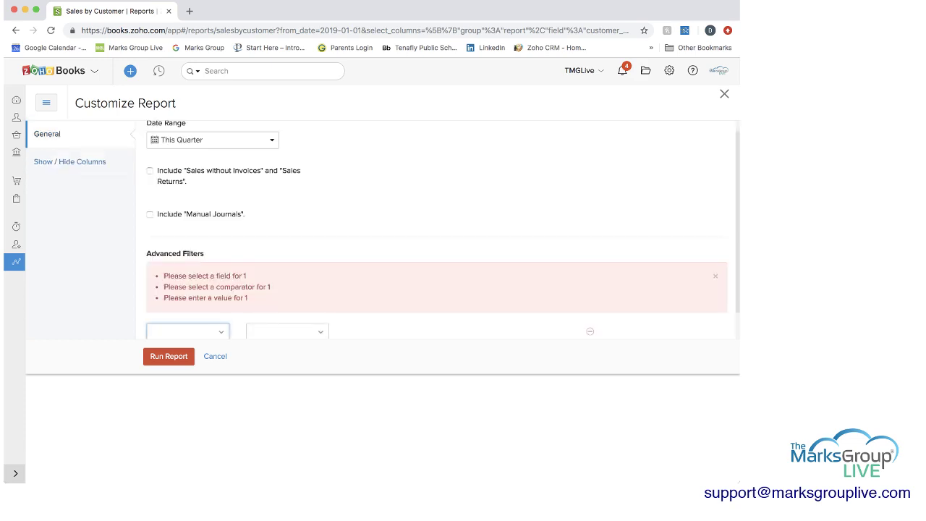
left_click(187, 332)
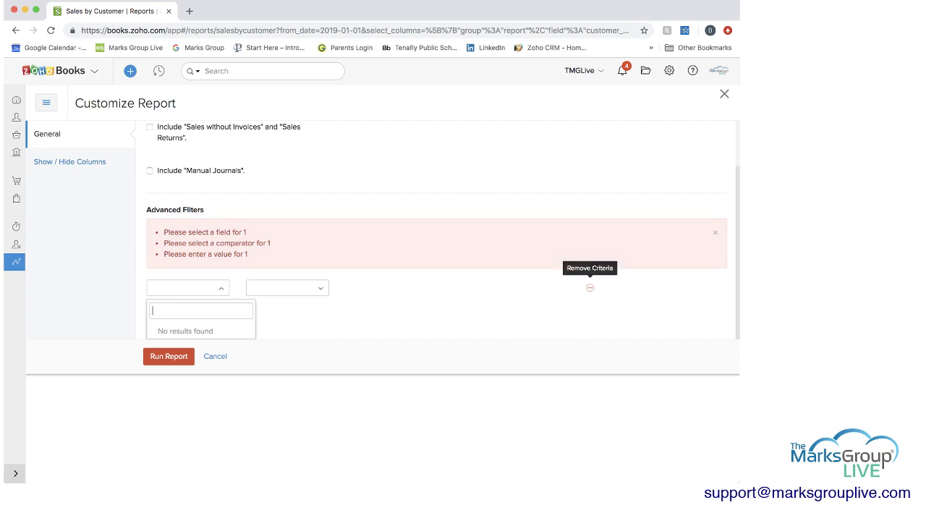
left_click(589, 287)
key("Return")
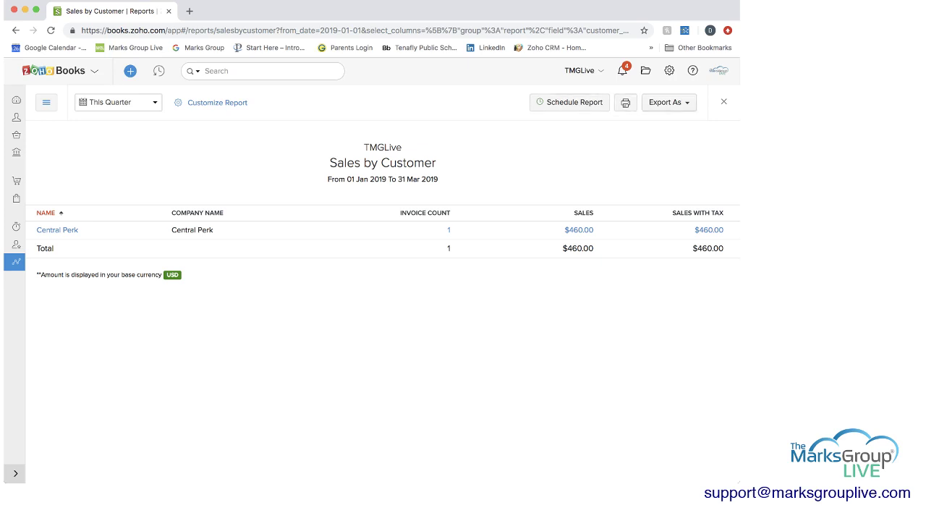
Step: Open the Customer Balances report from the reports sidebar
left_click(47, 102)
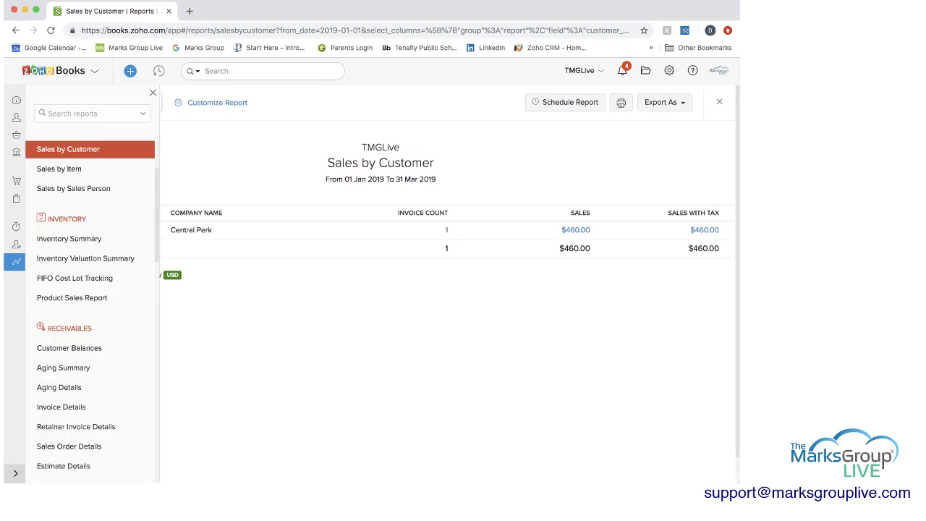
scroll(92, 308, "down", 2)
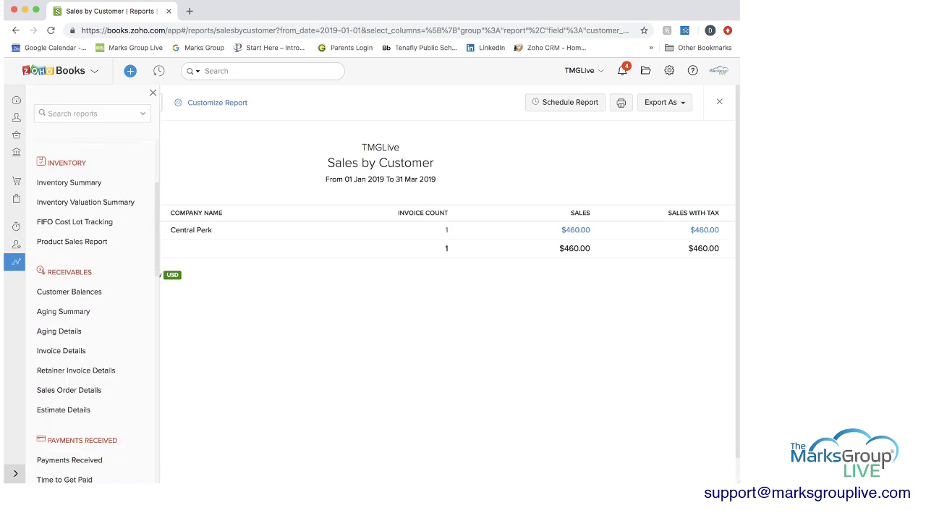
left_click(69, 291)
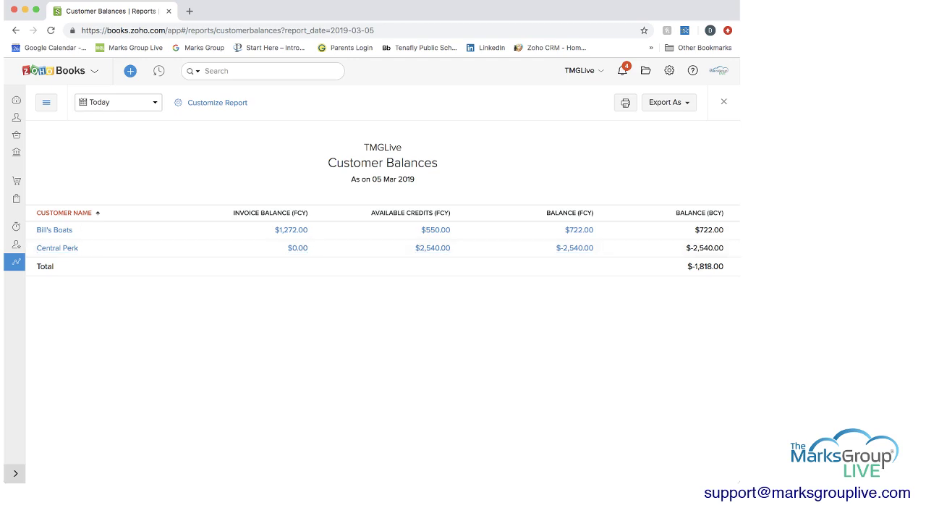
Step: Date the report as of Previous Month (28 Feb 2019) and bring up Customize Report
left_click(118, 102)
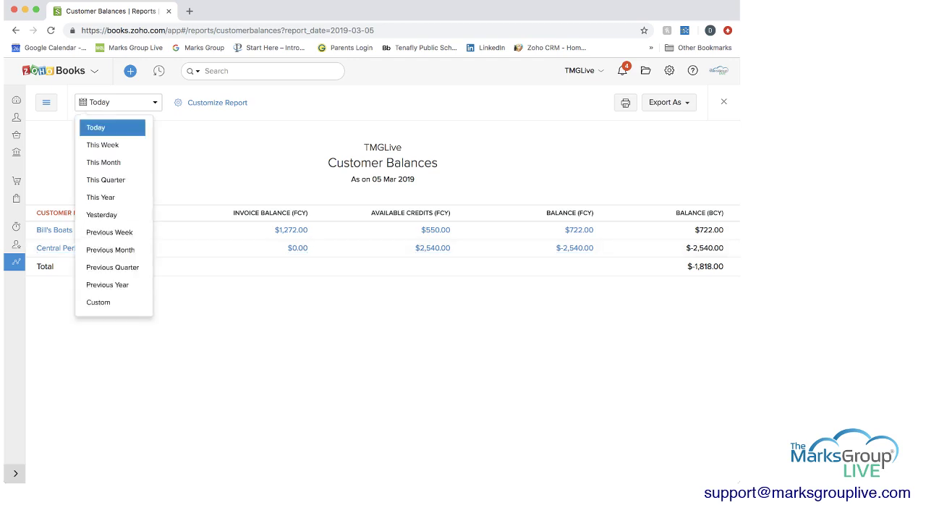
left_click(109, 198)
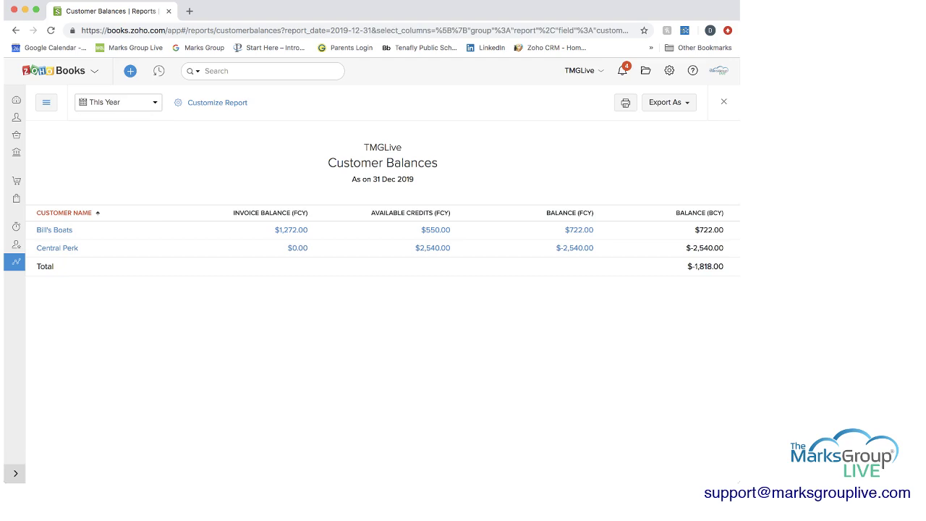
left_click(118, 102)
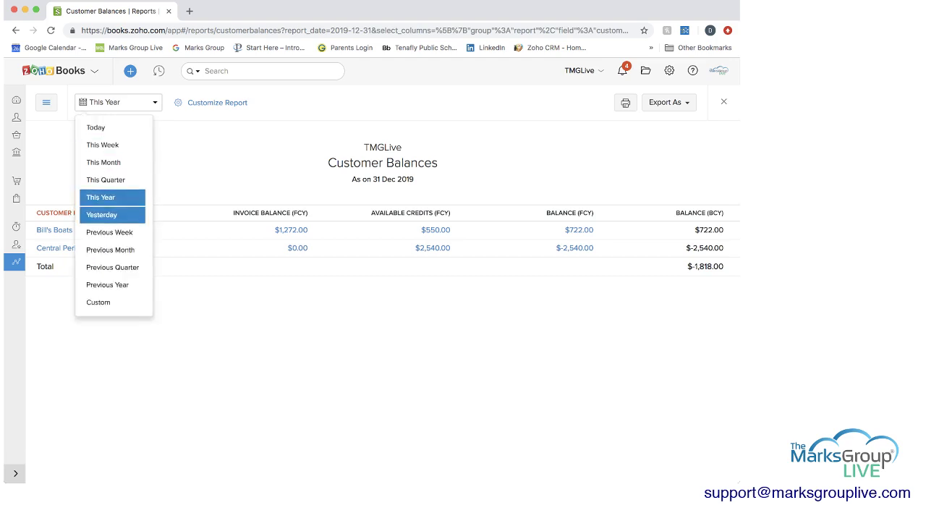
left_click(110, 249)
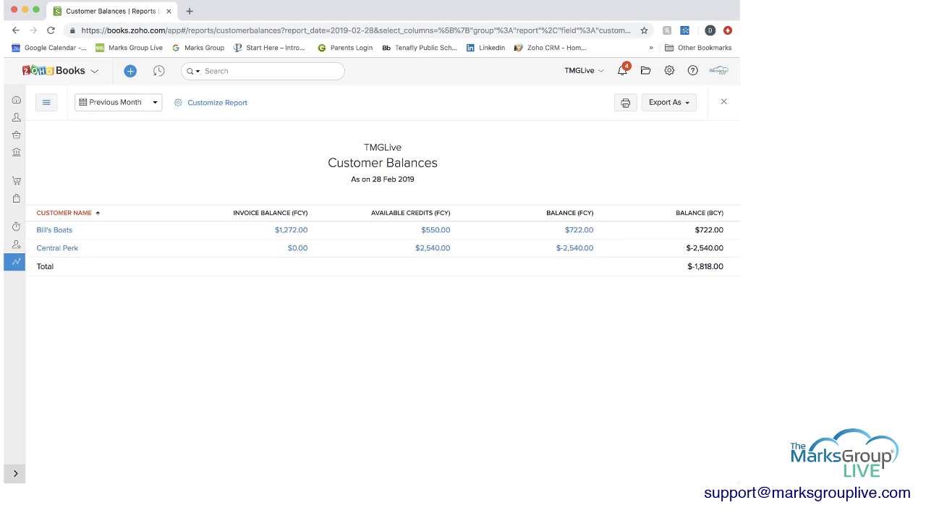
left_click(217, 102)
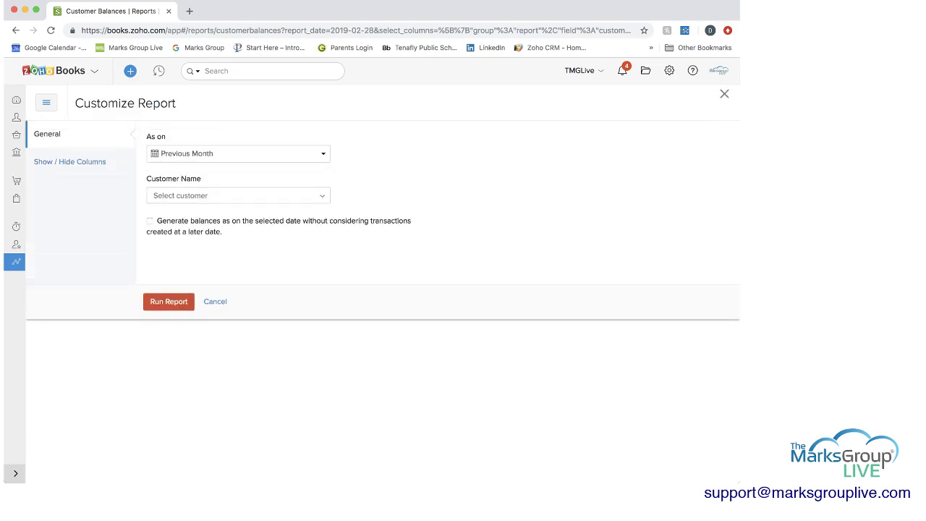
Step: Choose Bill's Boats as the Customer Name and run the report, totalling $722.00
left_click(238, 195)
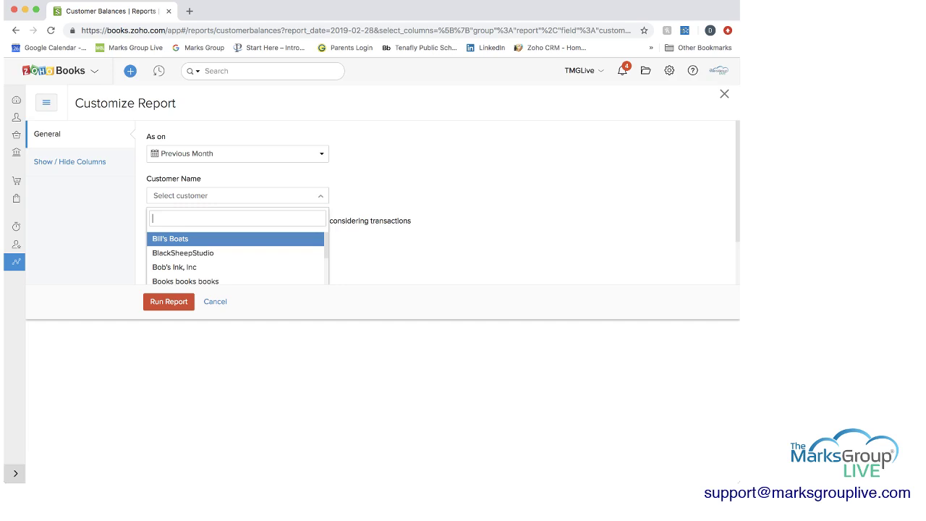
key("Down")
key("Up")
key("Return")
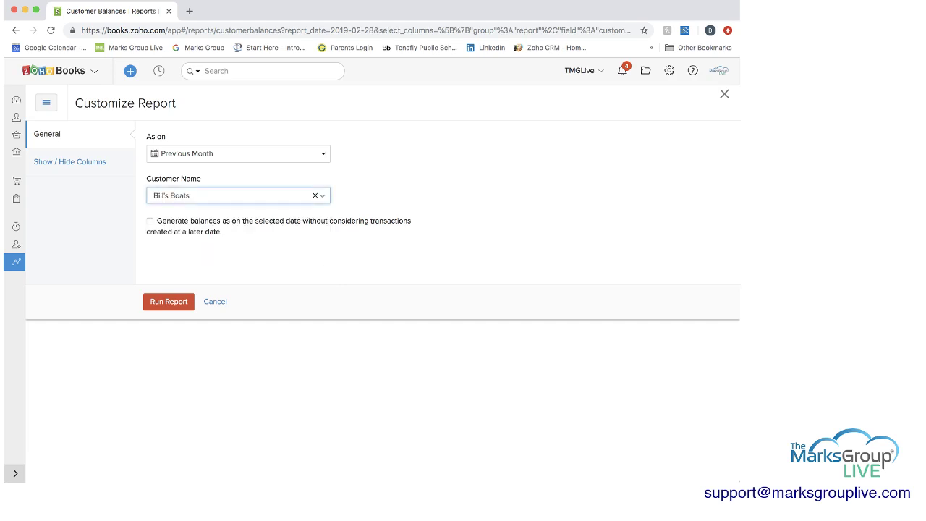
key("Return")
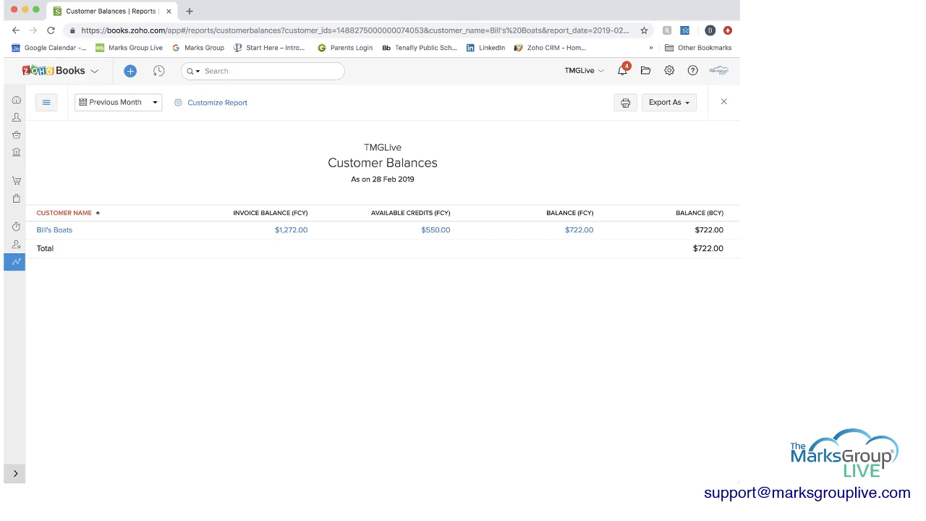
Step: Open Activity Logs from the Activity section of the reports sidebar, covering 01–31 Mar 2019
left_click(45, 102)
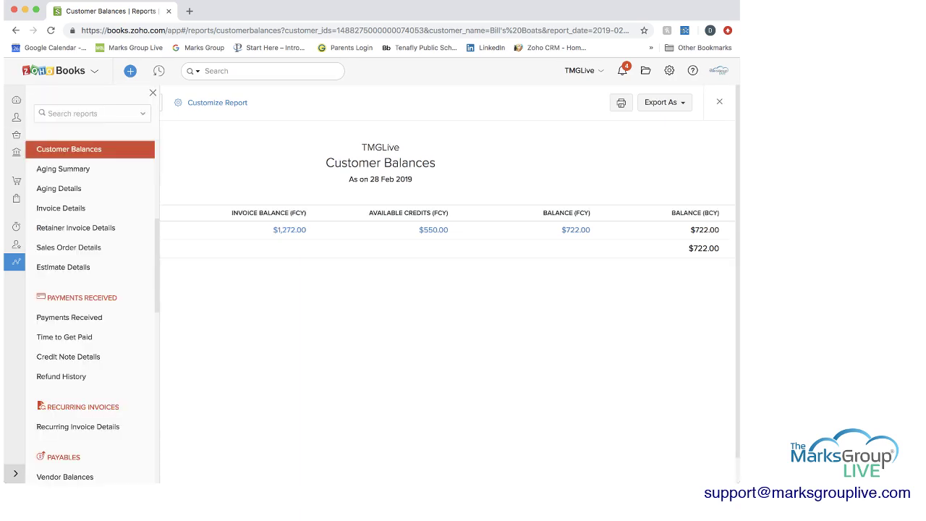
scroll(90, 311, "down", 5)
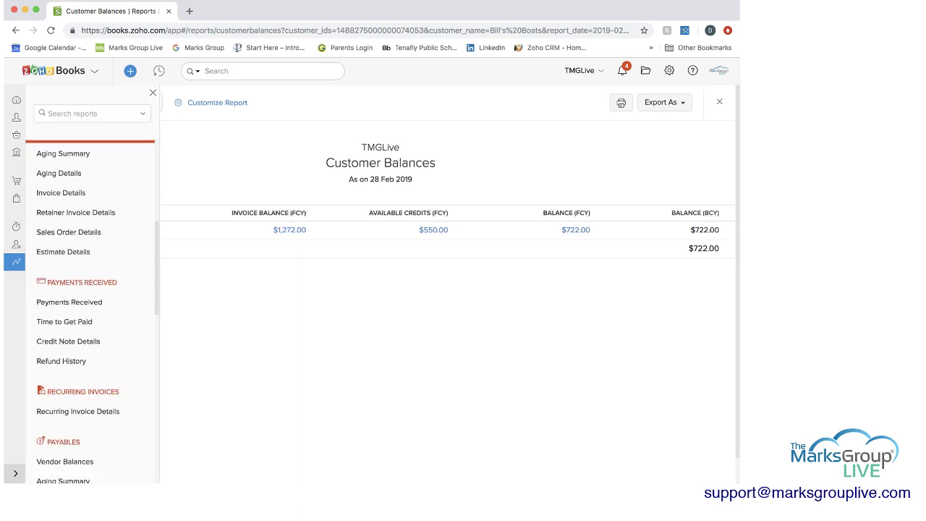
scroll(89, 311, "down", 3)
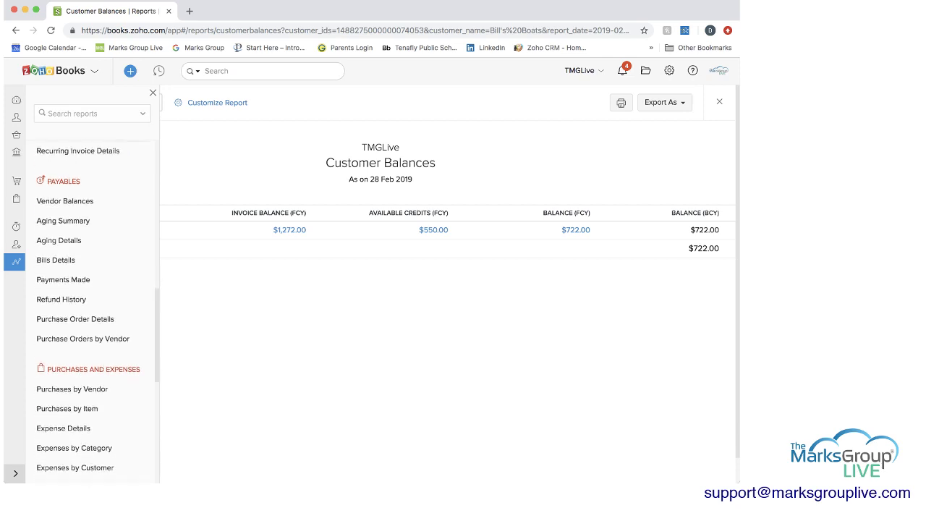
scroll(90, 311, "down", 8)
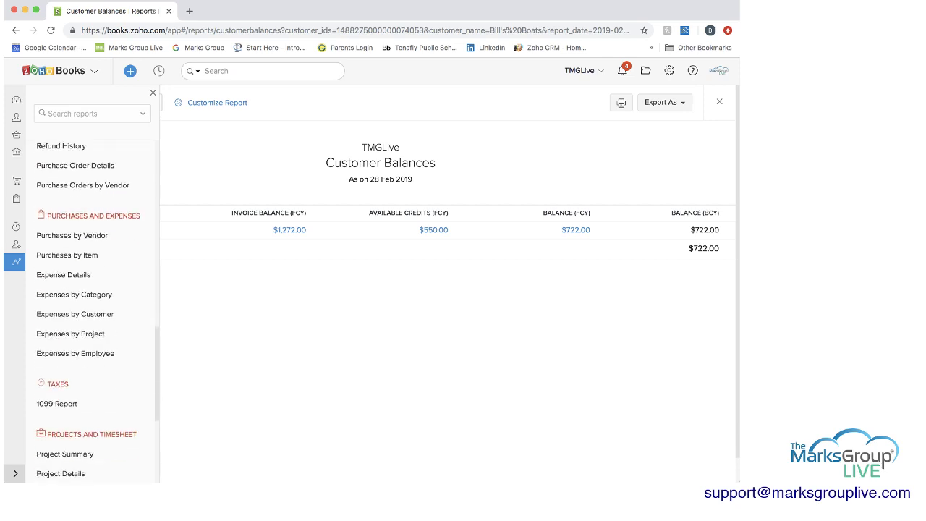
scroll(90, 311, "up", 6)
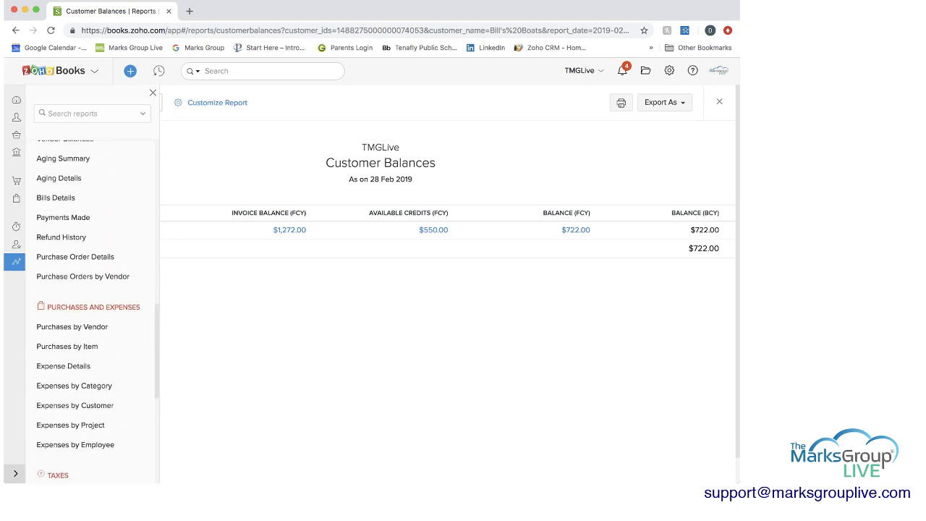
scroll(90, 311, "down", 10)
scroll(90, 311, "down", 4)
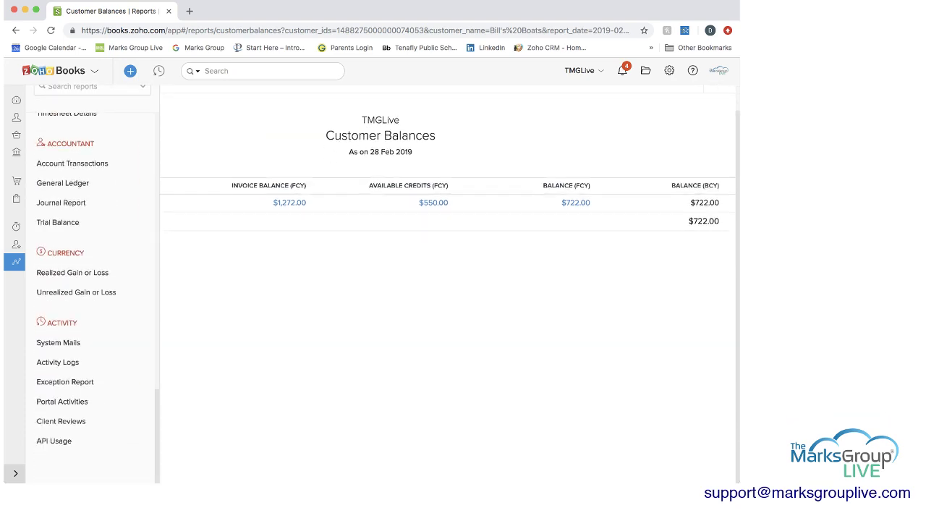
left_click(57, 362)
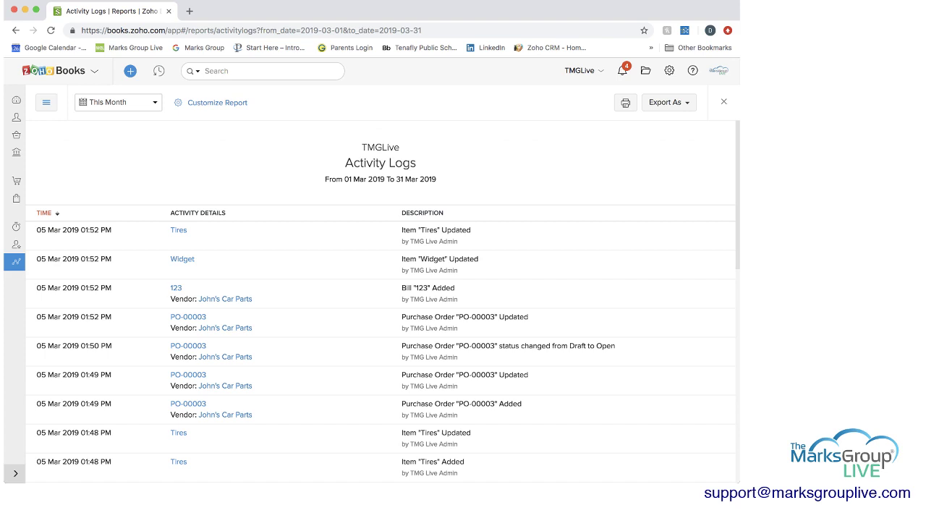
scroll(181, 259, "down", 5)
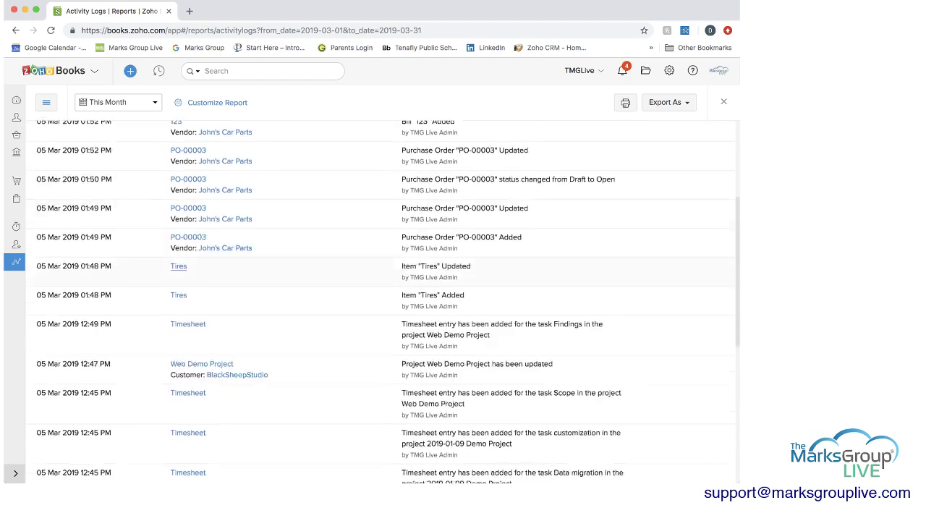
scroll(181, 239, "up", 5)
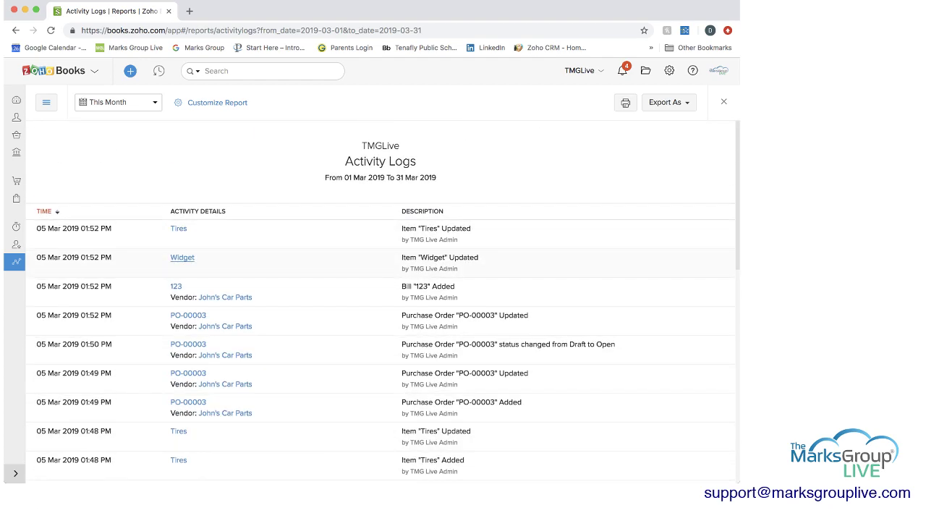
scroll(182, 259, "down", 10)
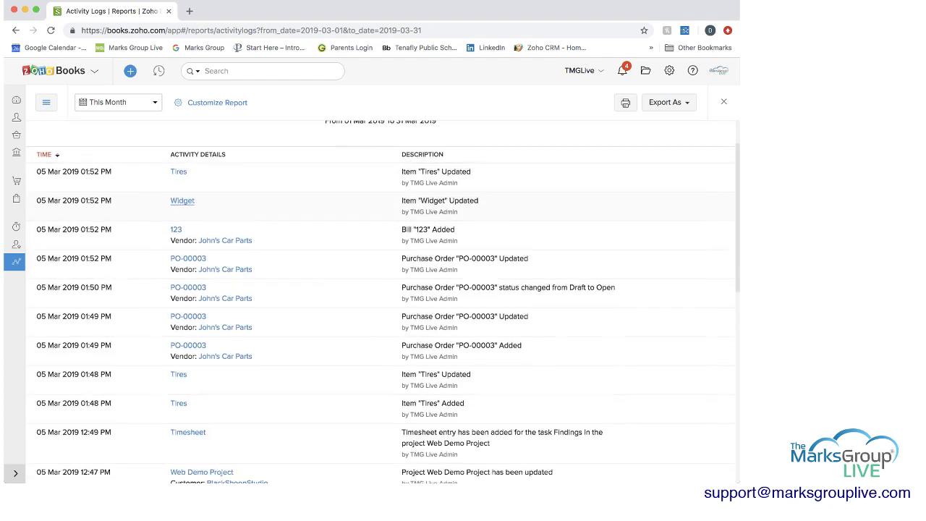
scroll(182, 258, "up", 8)
scroll(182, 179, "up", 2)
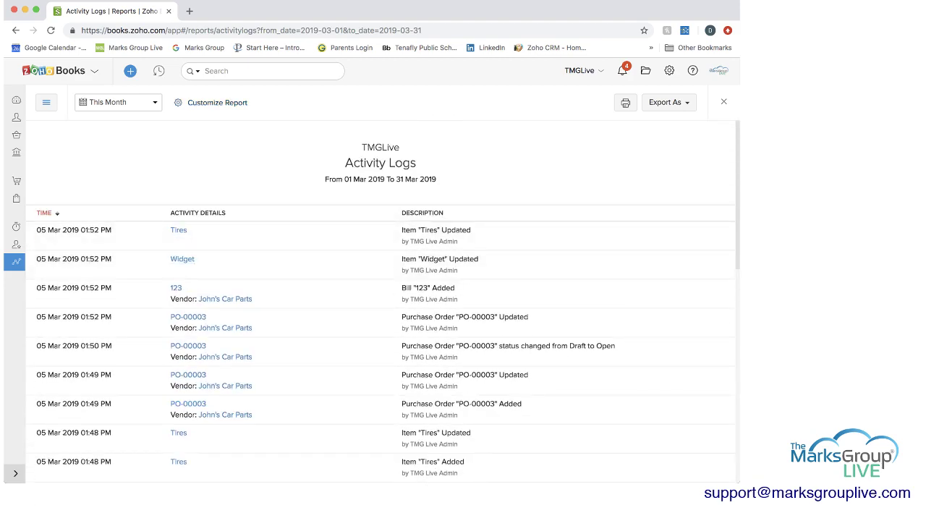
left_click(217, 102)
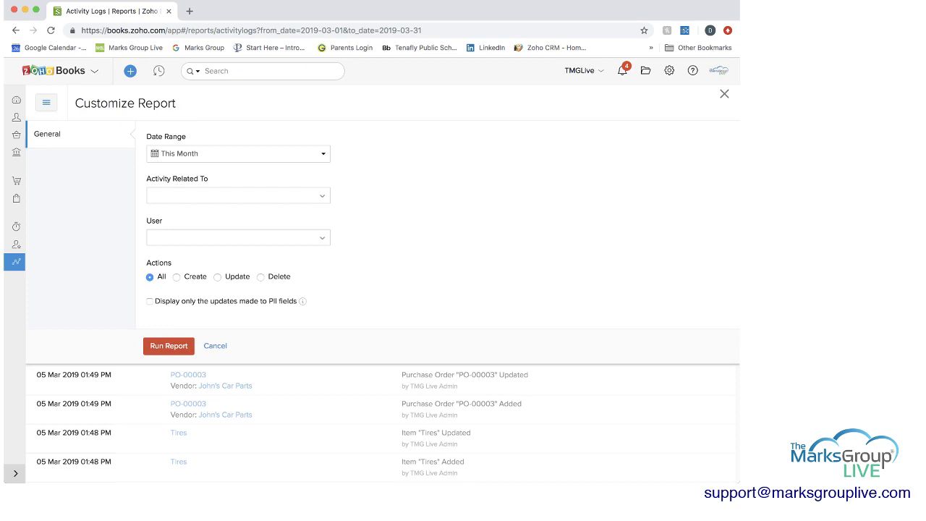
left_click(238, 195)
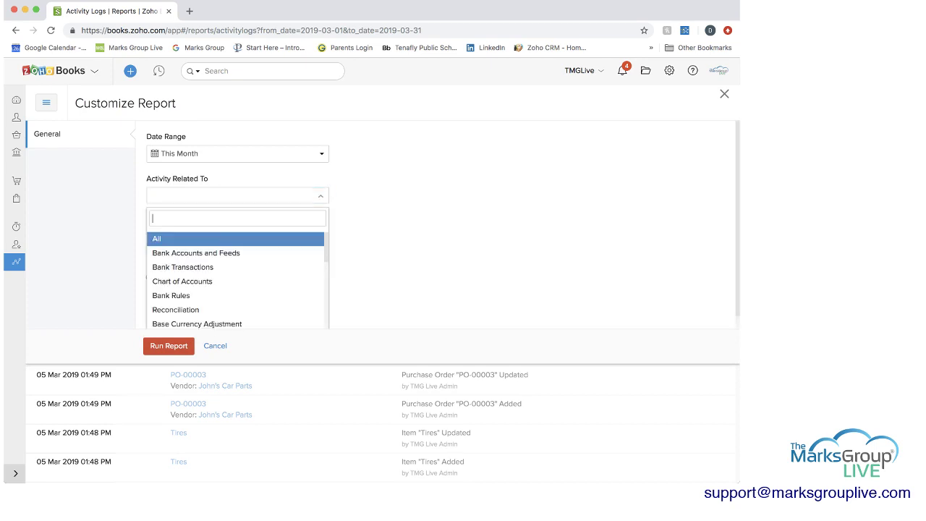
scroll(218, 260, "down", 5)
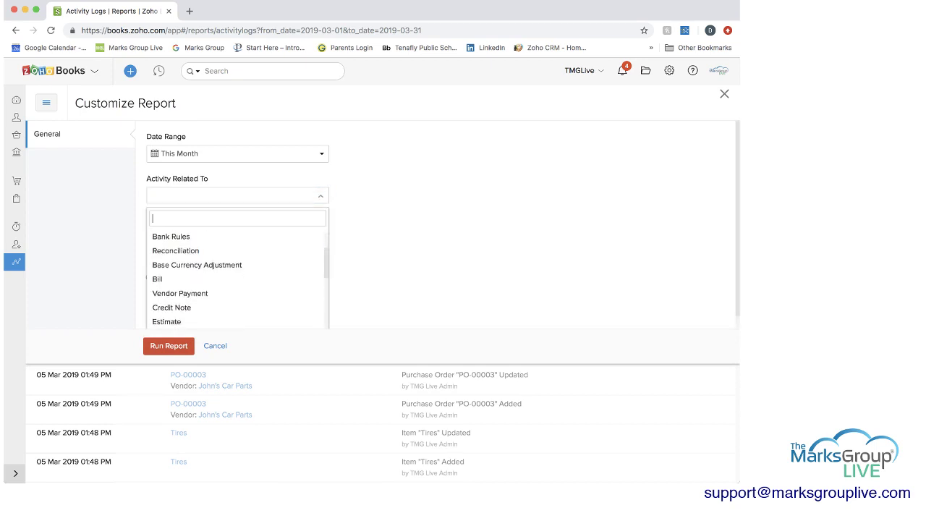
scroll(235, 282, "down", 2)
scroll(235, 282, "up", 4)
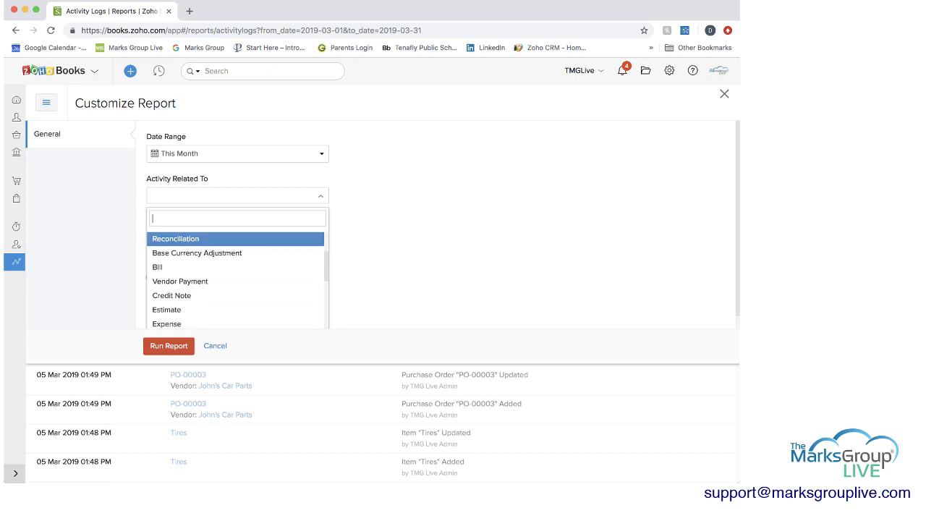
key("Escape")
key("Tab")
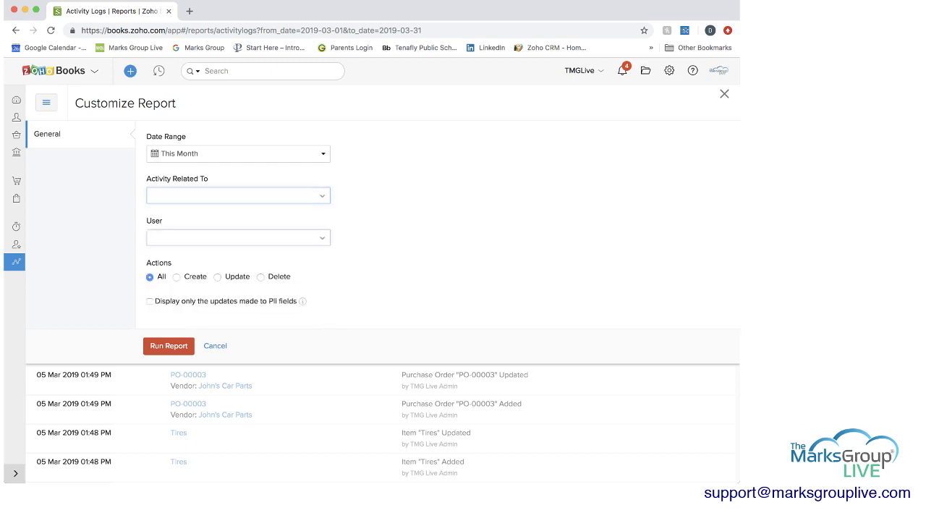
key("Down")
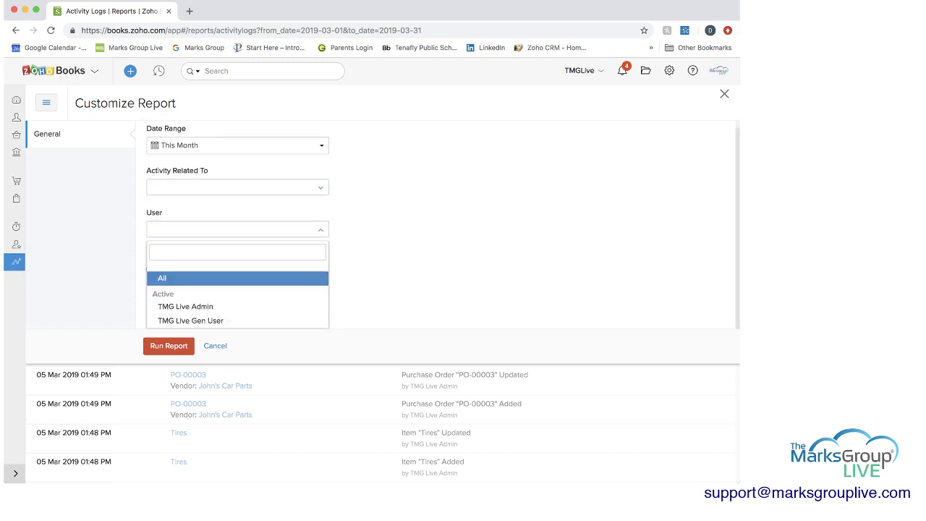
key("Escape")
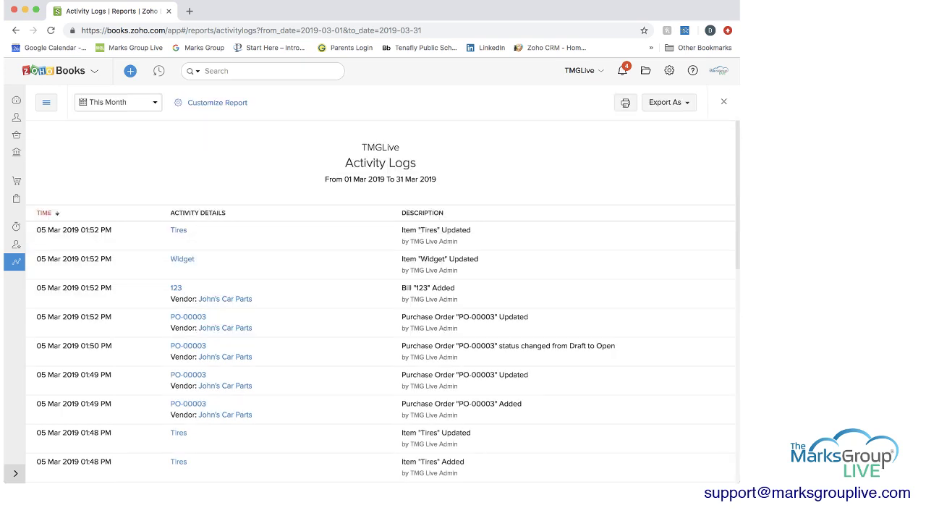
left_click(46, 102)
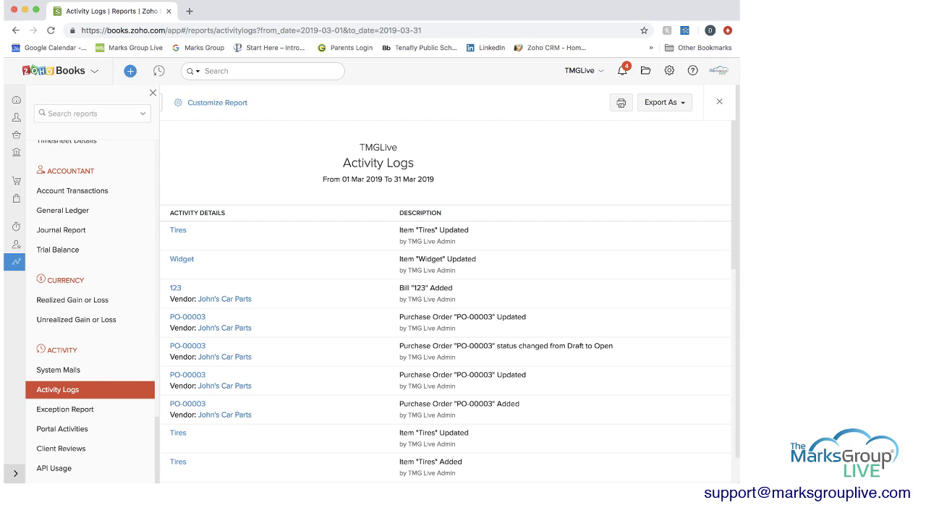
scroll(94, 312, "up", 10)
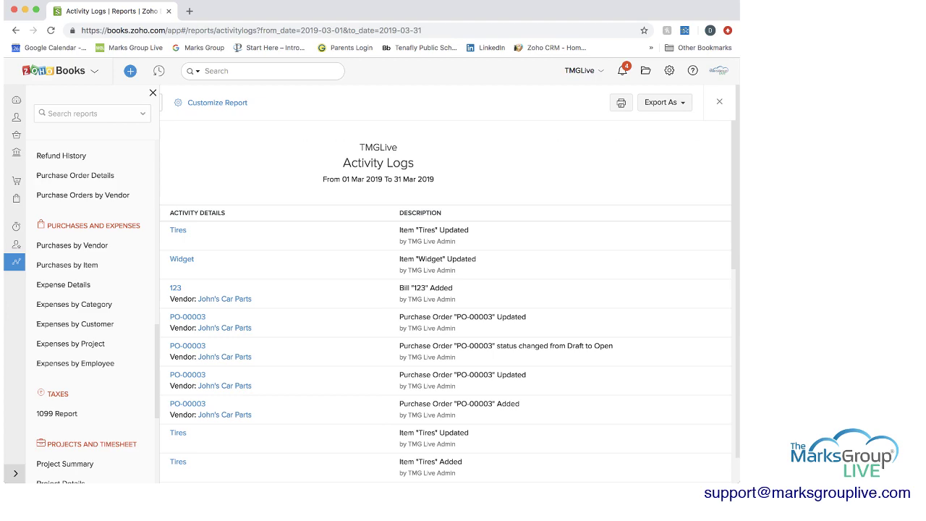
left_click(152, 93)
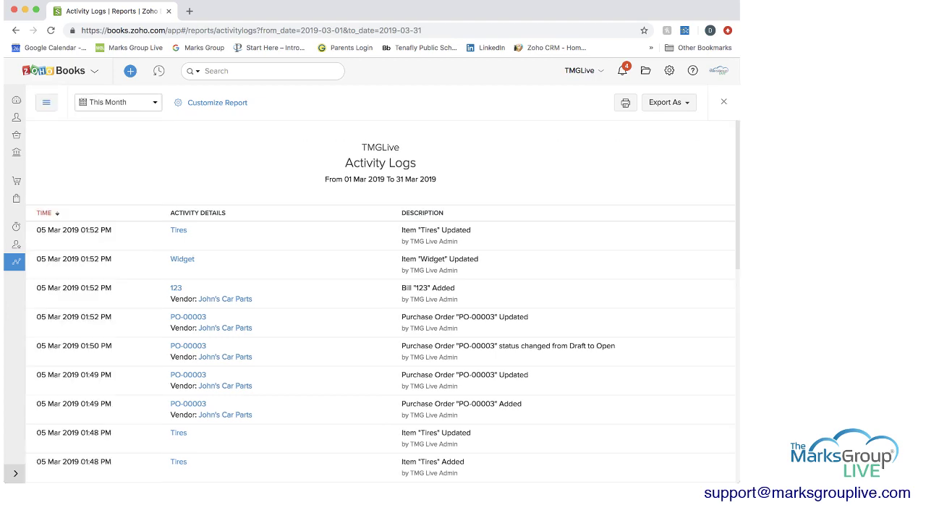